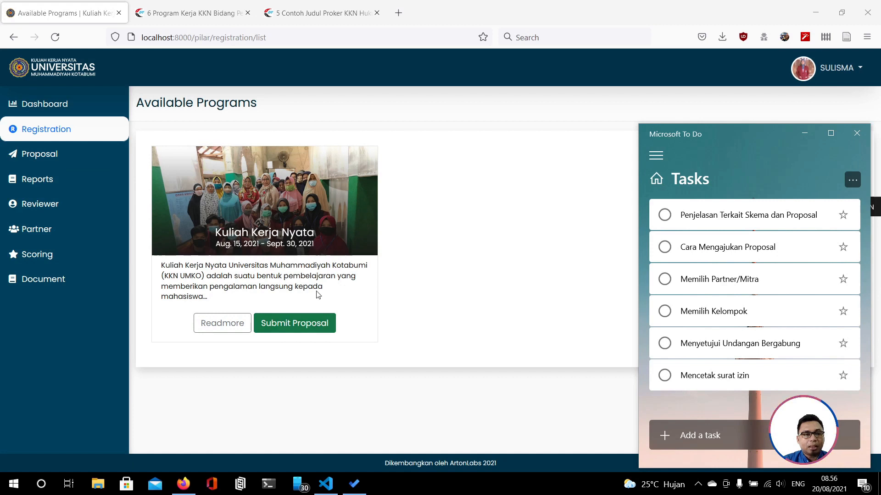
Step: Start a new proposal submission for the Kuliah Kerja Nyata program and minimise the Microsoft To Do window
left_click(70, 132)
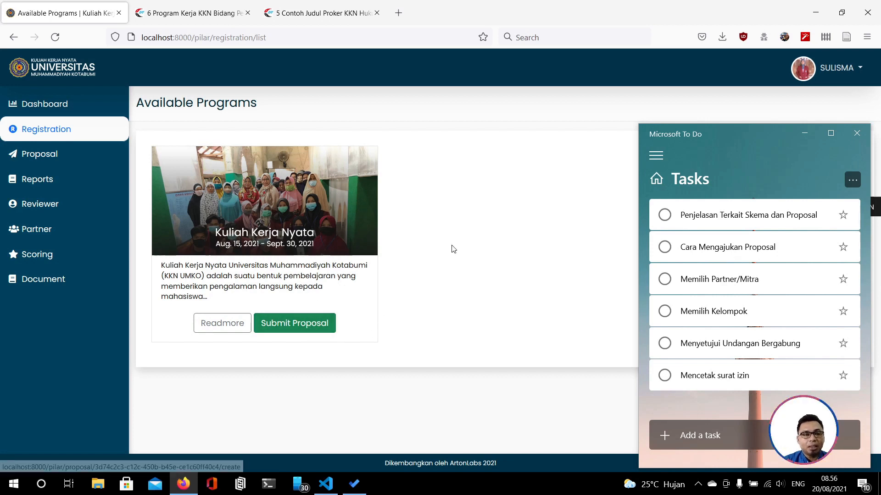
left_click(317, 321)
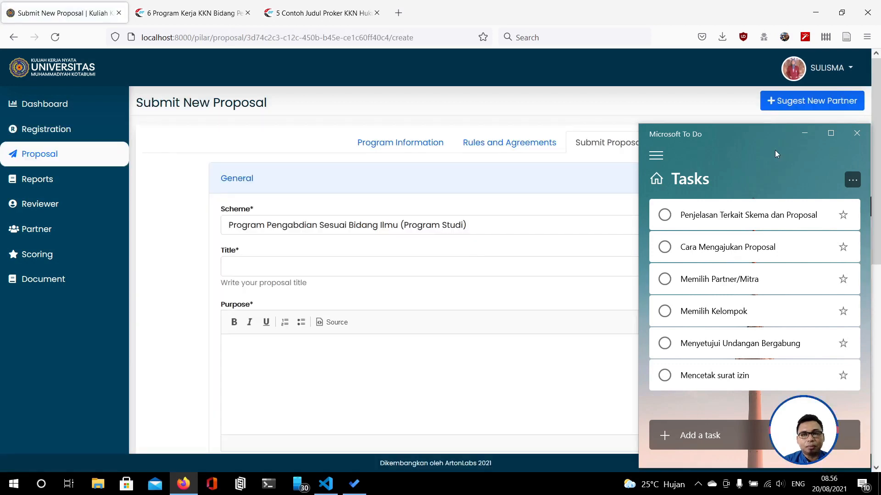
left_click(804, 133)
scroll(358, 256, "down", 3)
scroll(357, 256, "up", 2)
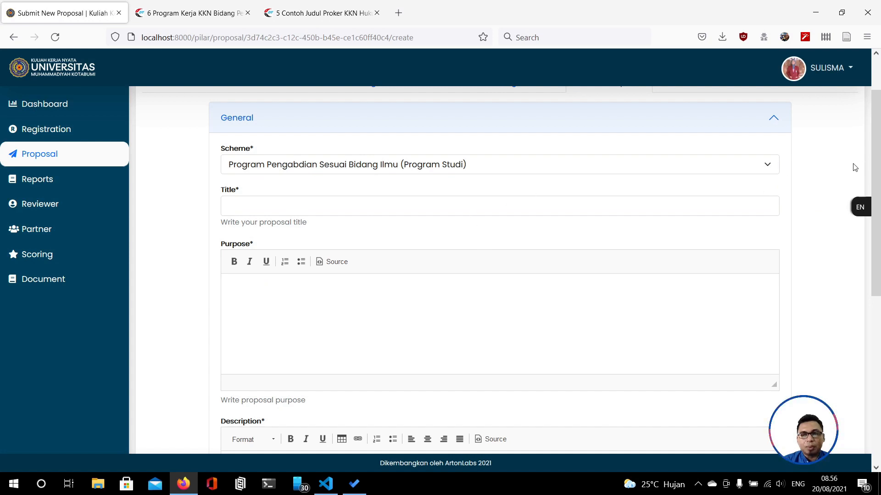
left_click_drag(877, 162, 877, 149)
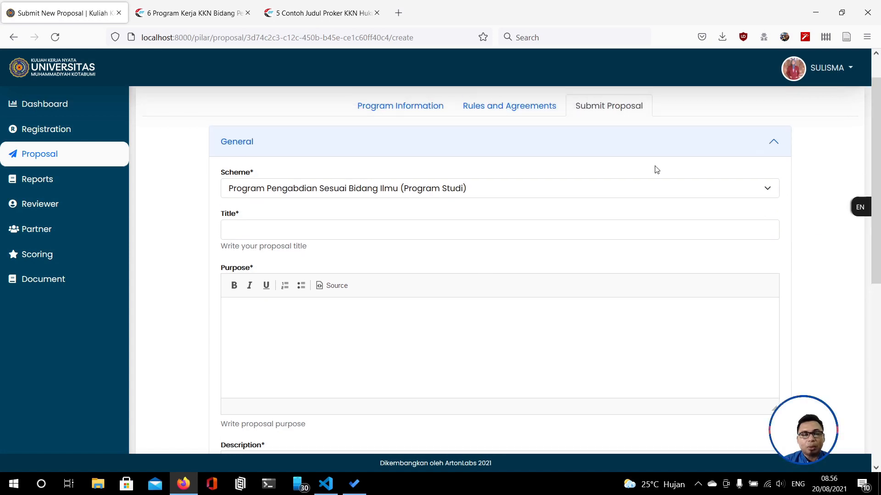
Step: Review the proposal schemes offered in the General section of the submission form
left_click(560, 191)
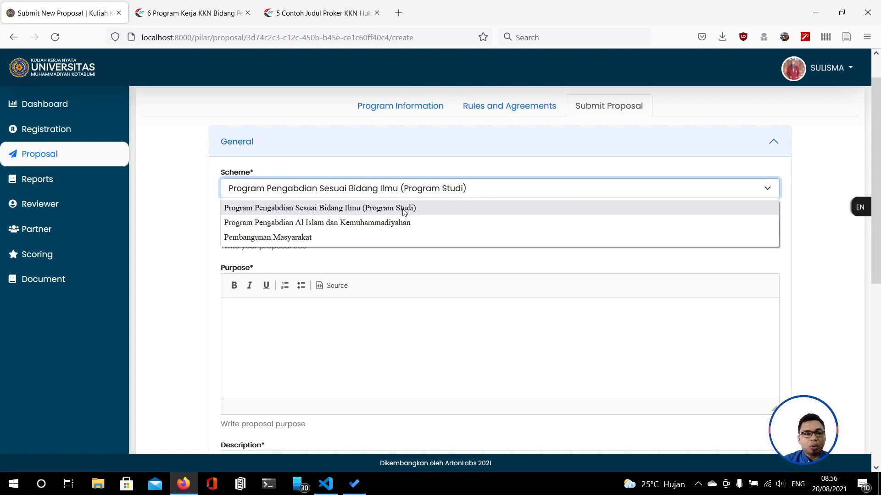
left_click(140, 199)
scroll(791, 235, "up", 2)
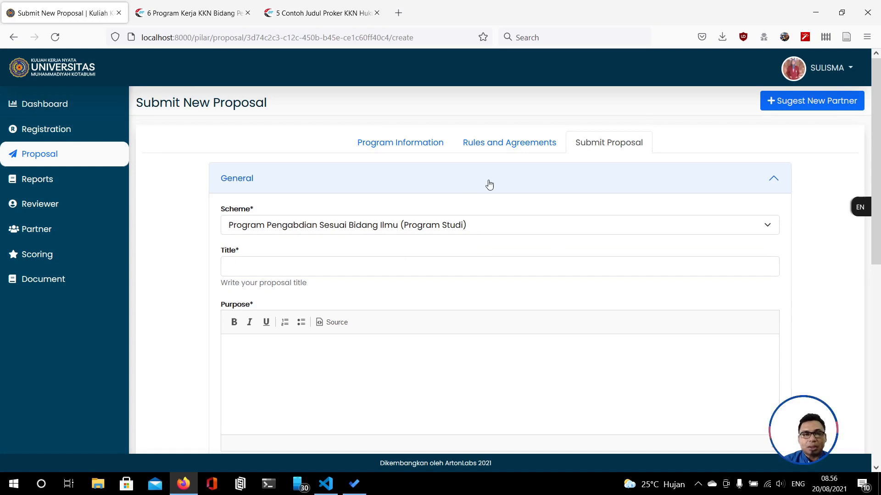
Step: Examine the program information and its requirements, and the rules on member limits and mandatory products for each scheme
left_click(399, 143)
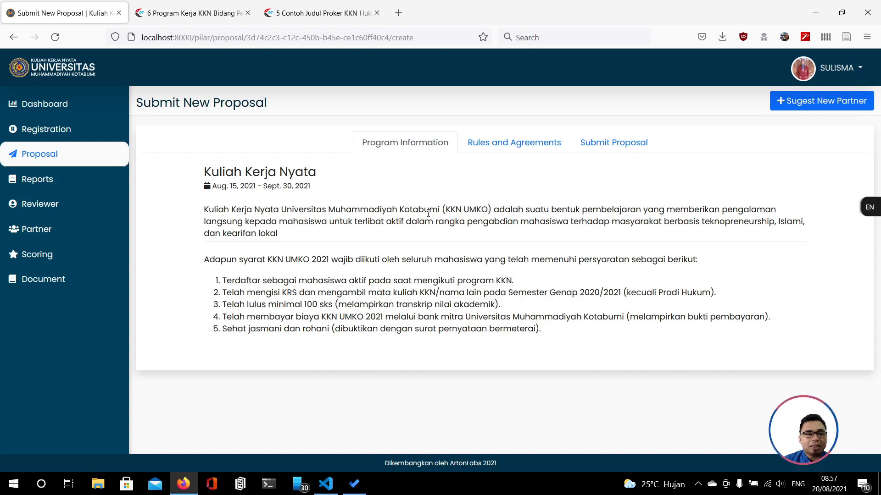
left_click(503, 152)
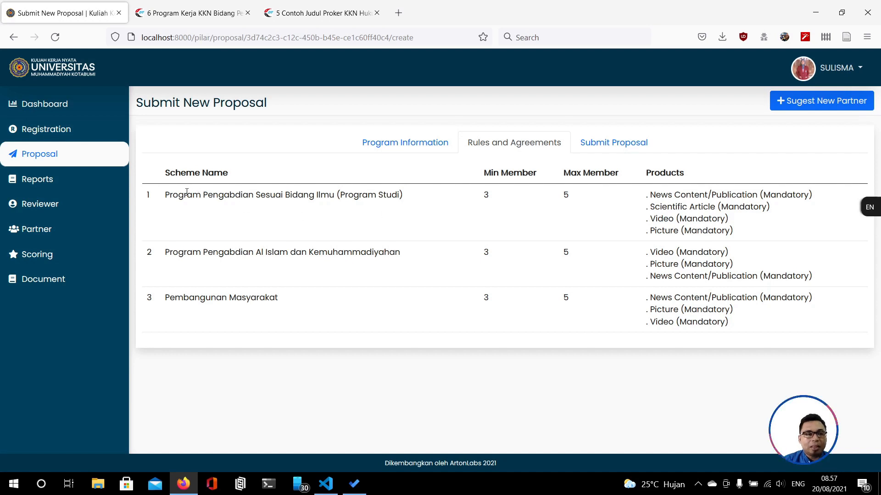
left_click_drag(166, 197, 397, 197)
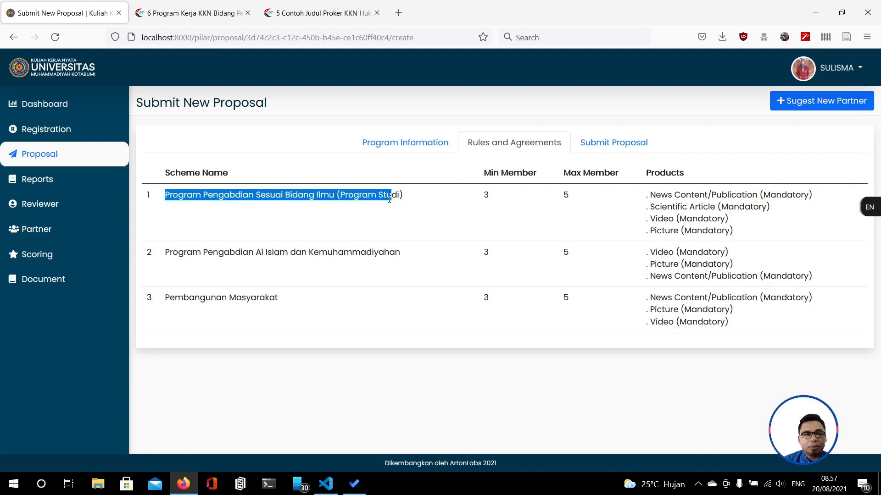
left_click(227, 218)
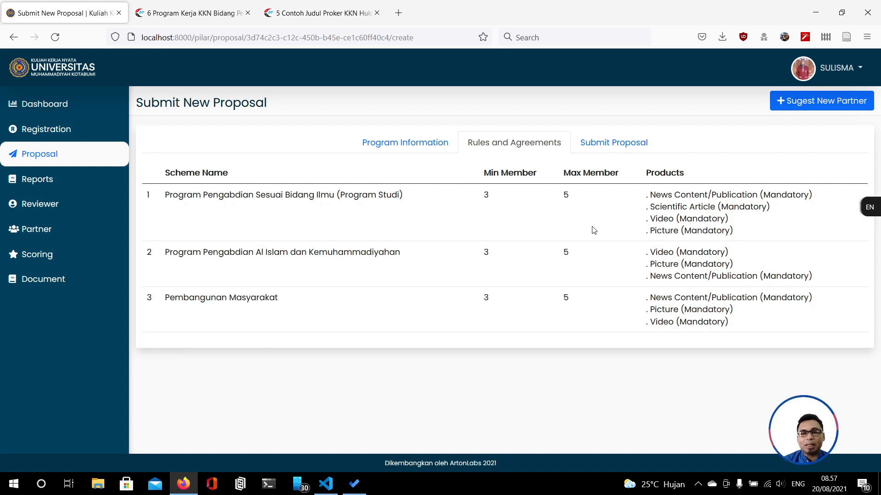
left_click_drag(647, 173, 684, 175)
left_click(709, 179)
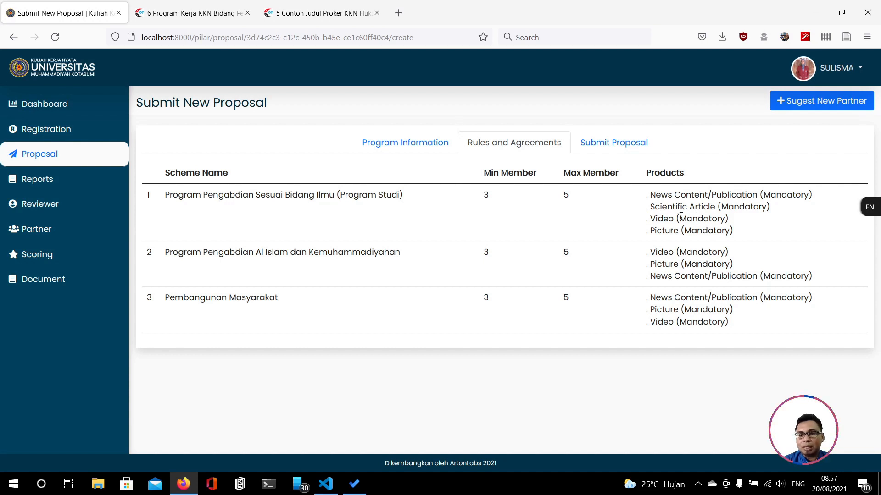
double_click(710, 209)
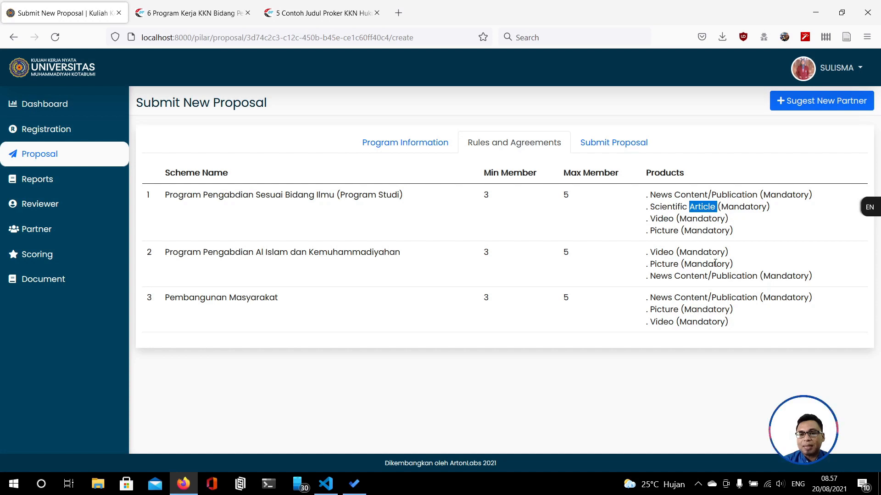
left_click(671, 205)
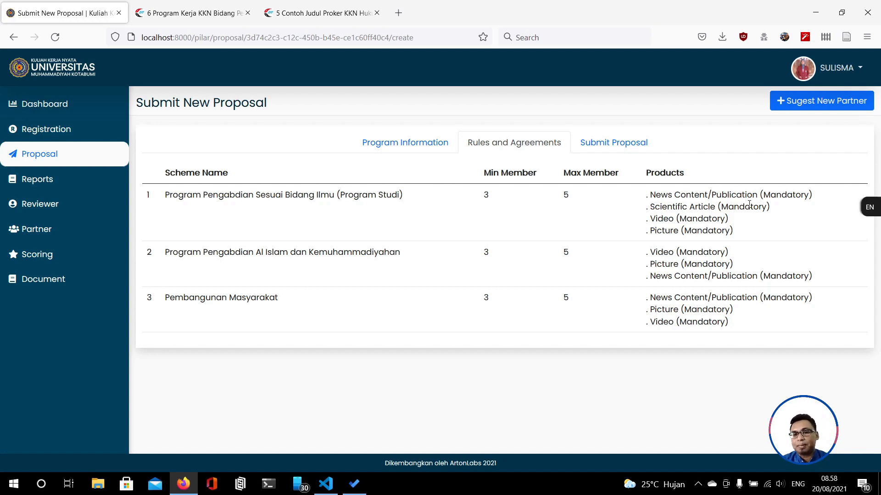
left_click_drag(655, 253, 673, 254)
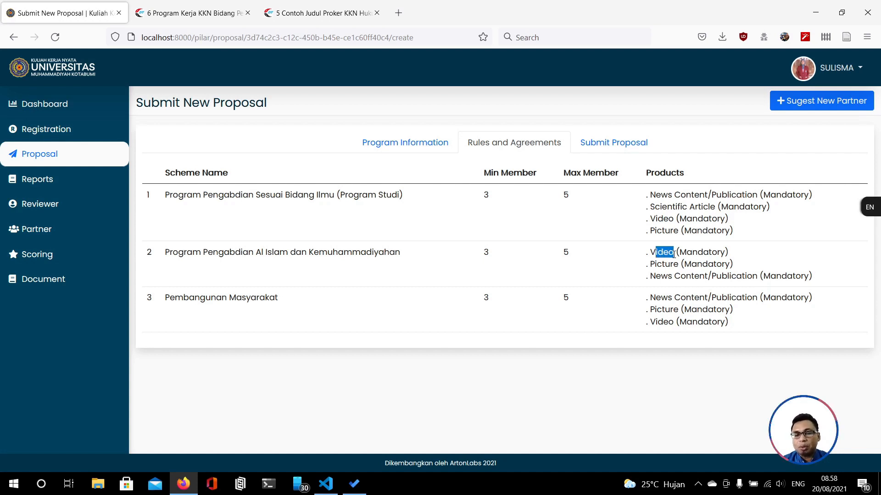
left_click(673, 253)
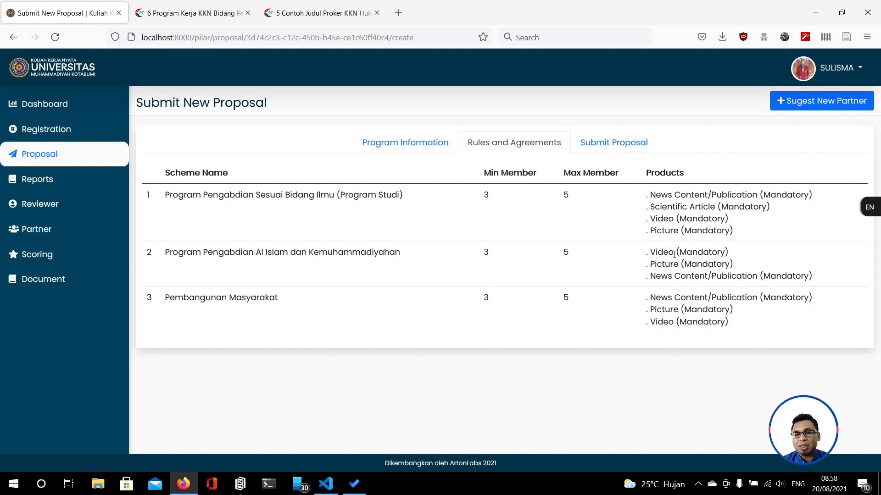
Step: Return to the submission form, switch to the article on six KKN programs, and copy the sixth heading's text without its number
left_click(608, 152)
scroll(552, 254, "down", 2)
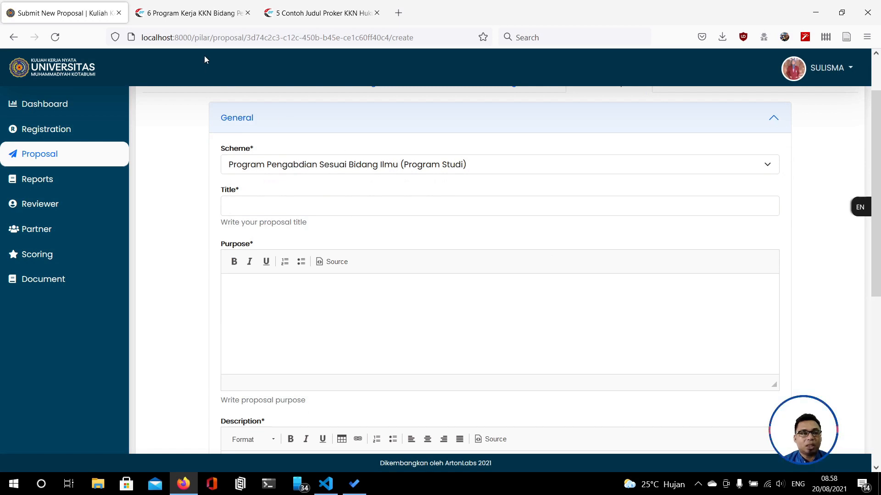
left_click(195, 17)
scroll(384, 255, "down", 5)
scroll(384, 254, "down", 8)
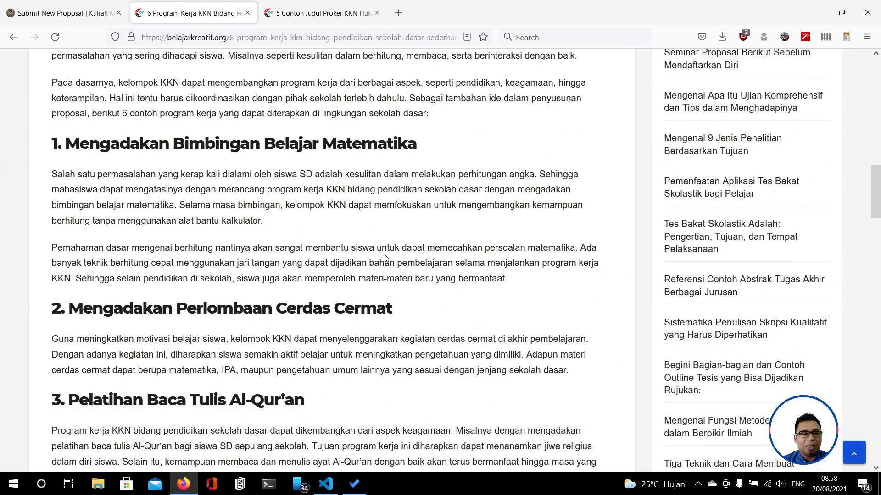
scroll(384, 258, "down", 16)
scroll(384, 257, "up", 7)
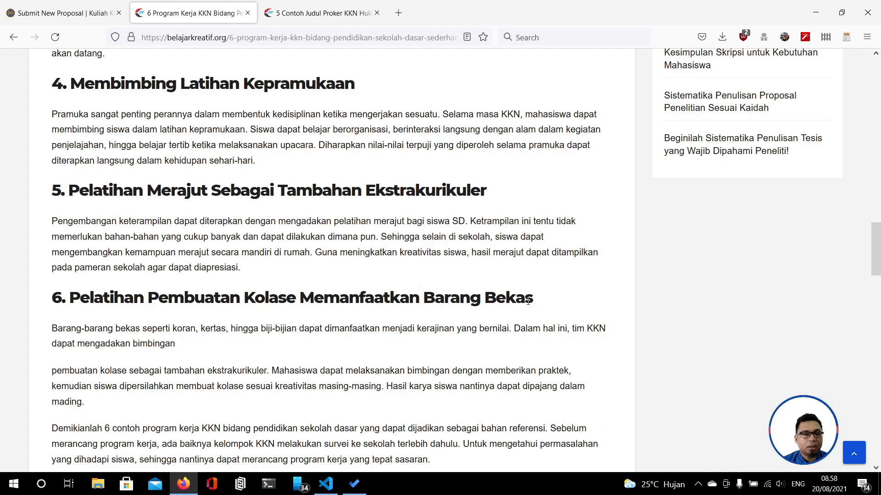
left_click_drag(533, 300, 71, 299)
key("ctrl+c")
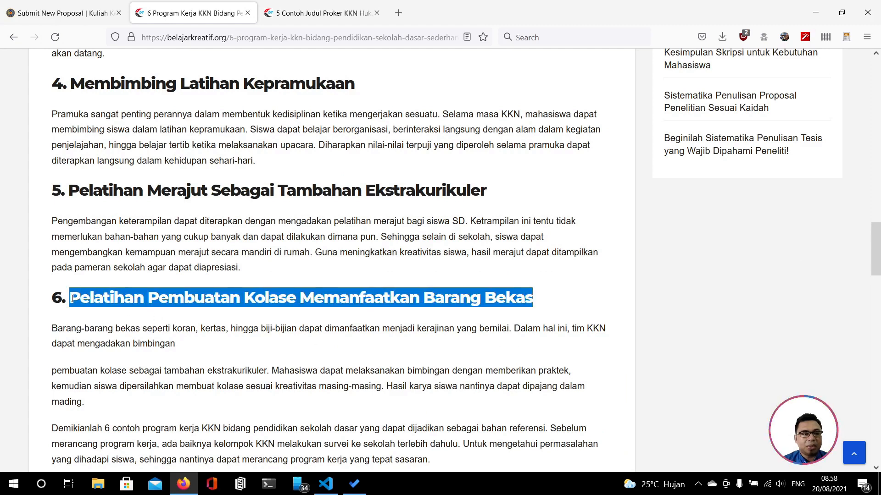
Step: Paste "Pelatihan Pembuatan Kolase Memanfaatkan Barang Bekas" as the proposal title and select the scheme Program Pengabdian Sesuai Bidang Ilmu (Program Studi)
left_click(87, 15)
left_click(299, 204)
key("ctrl+v")
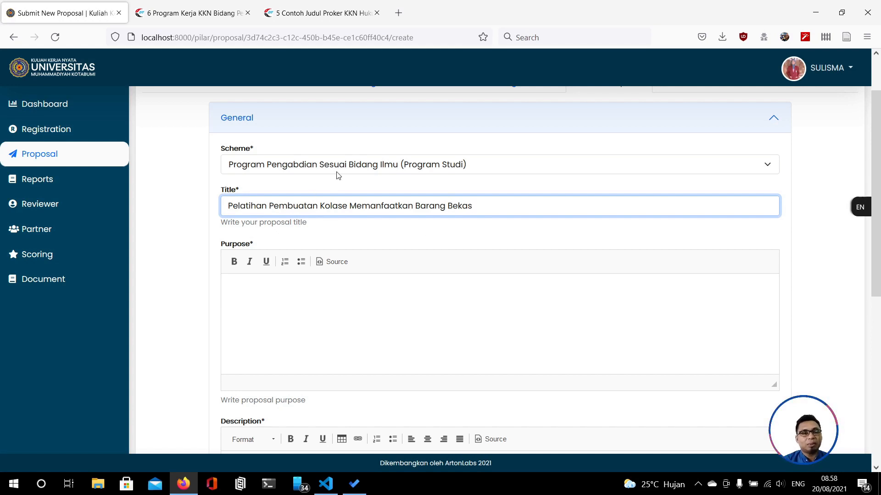
left_click(408, 168)
left_click(378, 184)
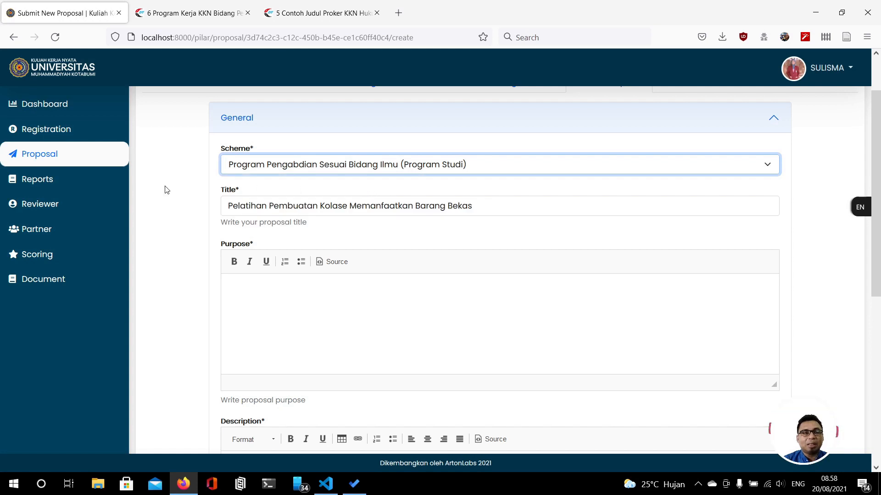
Step: Start a numbered list in the Purpose text of the proposal form
left_click(200, 20)
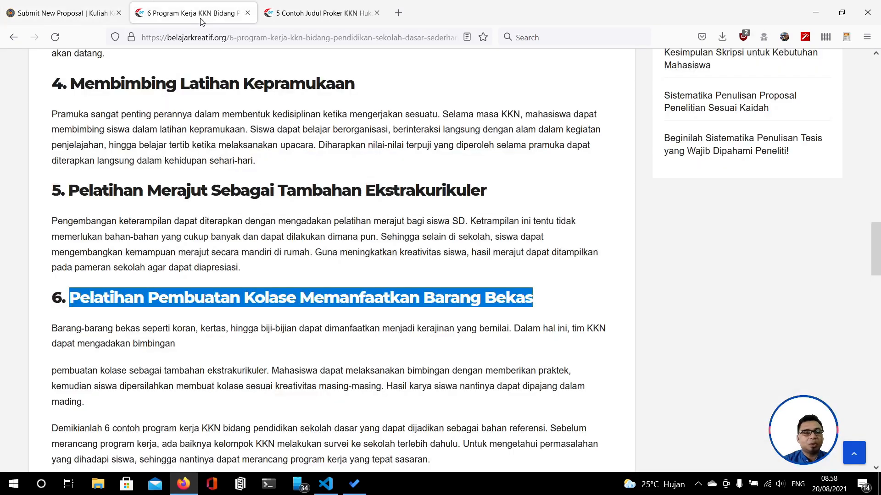
left_click(90, 21)
scroll(421, 239, "down", 2)
left_click(354, 260)
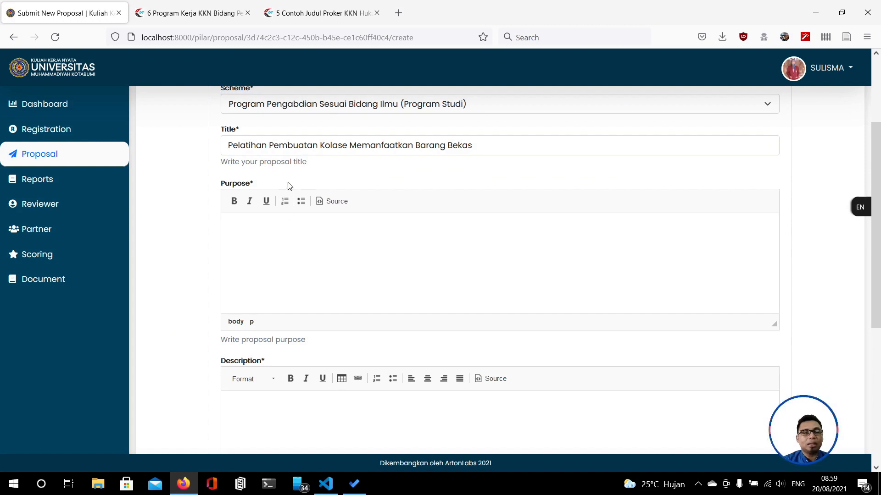
left_click_drag(239, 147, 444, 150)
left_click(329, 271)
left_click(284, 202)
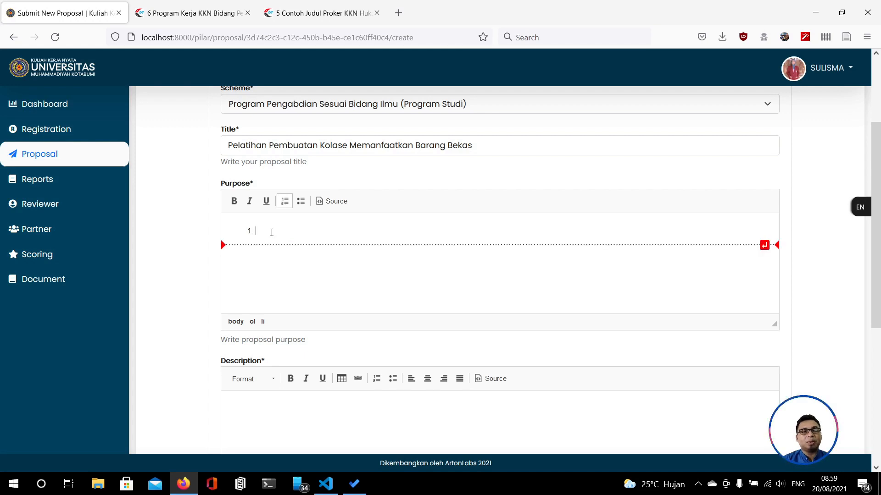
Step: Enter two purpose list items: "Untuk meningkatkan ...." and "Untuk mengembangkan ...."
key("Caps_Lock")
type("U")
key("Caps_Lock")
type("ntuk en")
key("BackSpace")
key("BackSpace")
type("meningkatkan")
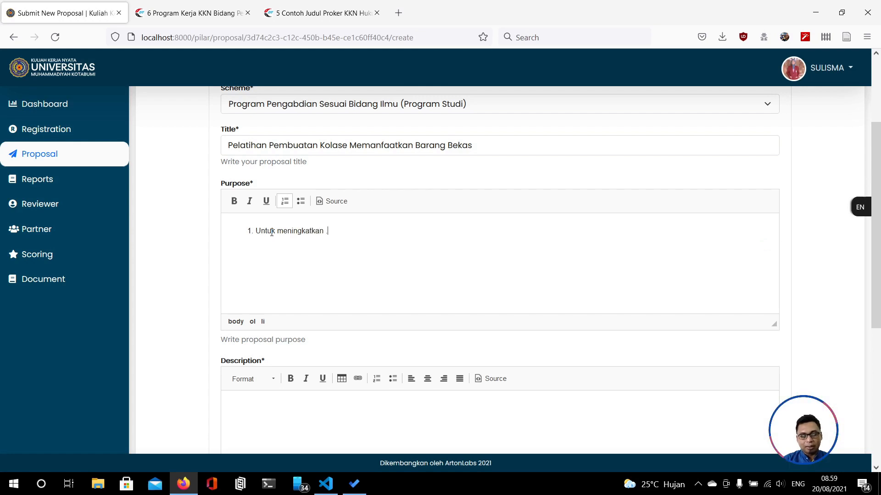
key("Caps_Lock")
type("U")
key("Caps_Lock")
type("ntuk")
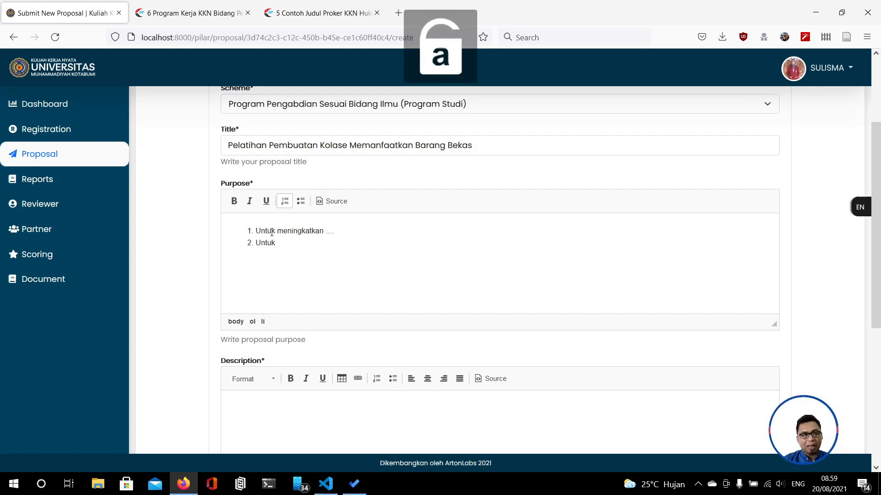
type(" mengembangkan ....")
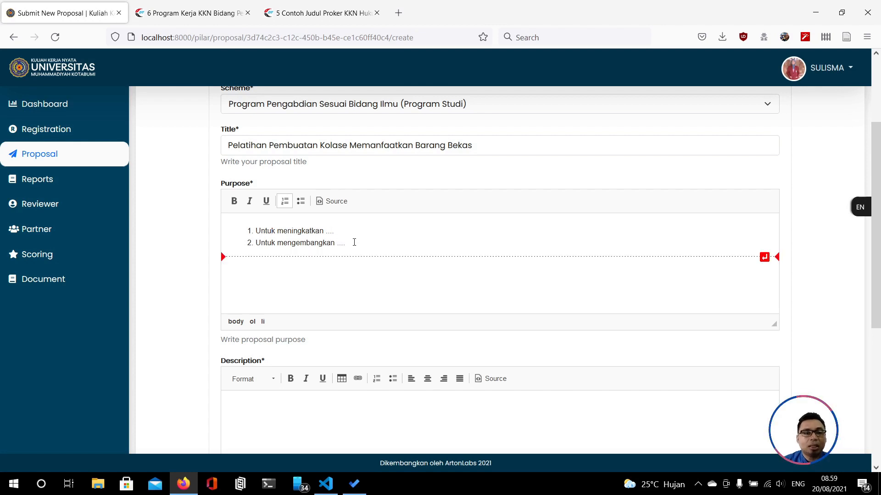
left_click(269, 145)
left_click(188, 146)
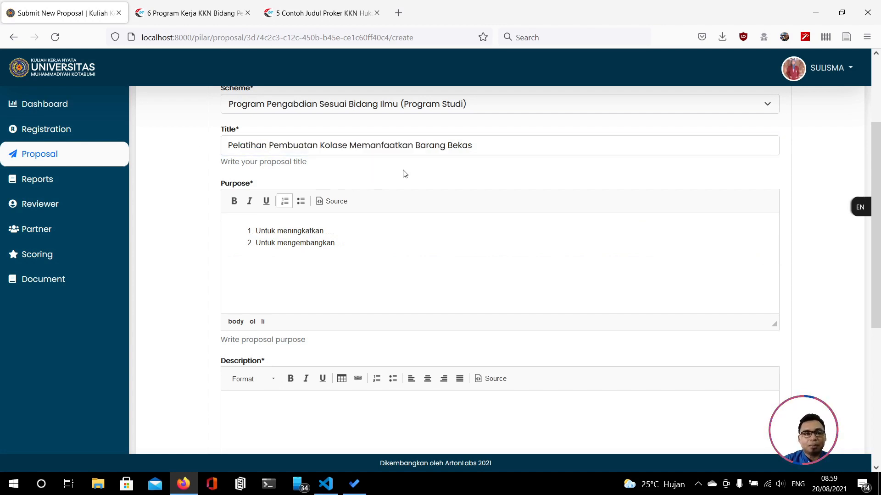
Step: Copy the article's paragraphs below the sixth program heading, from "Barang-barang bekas" through "tepat sasaran"
scroll(362, 245, "down", 2)
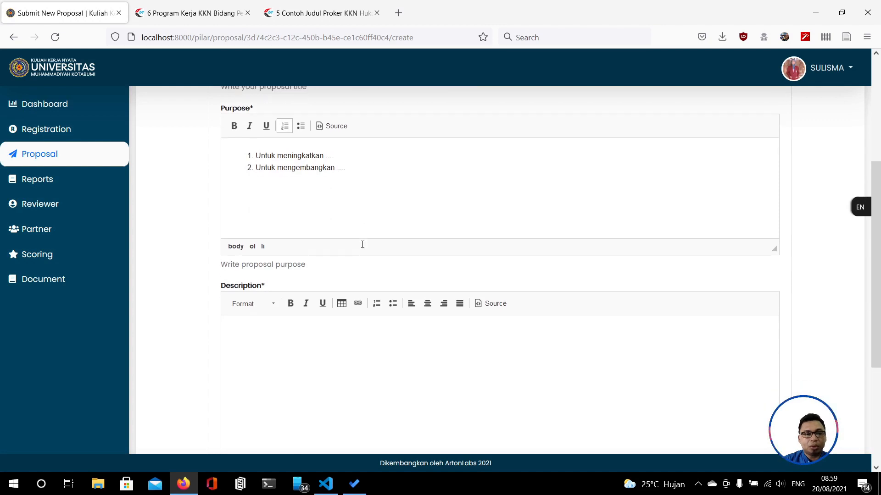
left_click(295, 306)
scroll(301, 293, "down", 1)
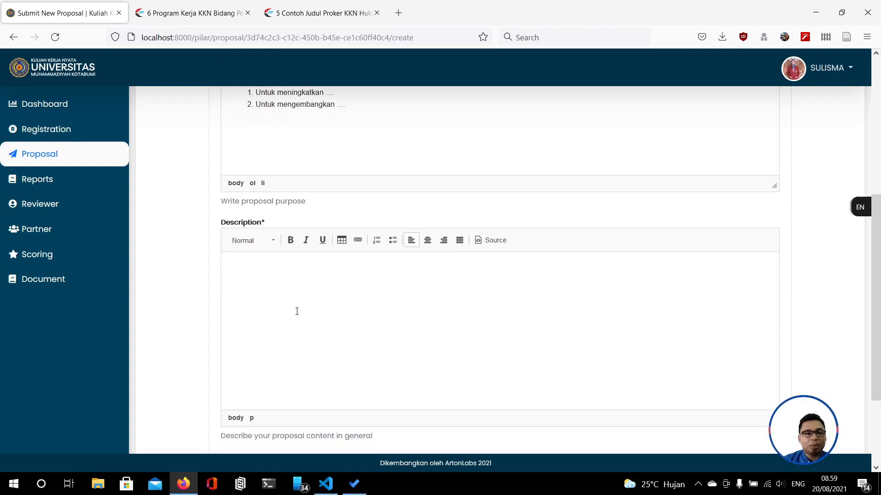
scroll(376, 271, "up", 3)
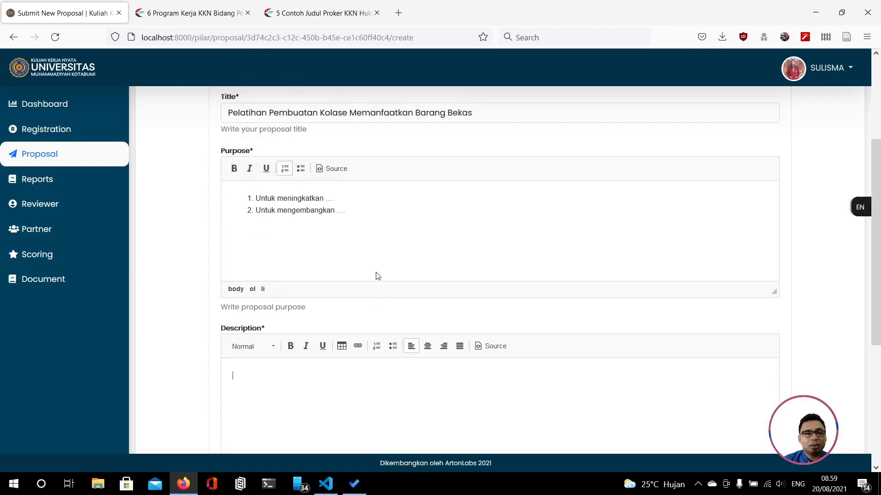
scroll(341, 299, "down", 2)
scroll(333, 286, "up", 2)
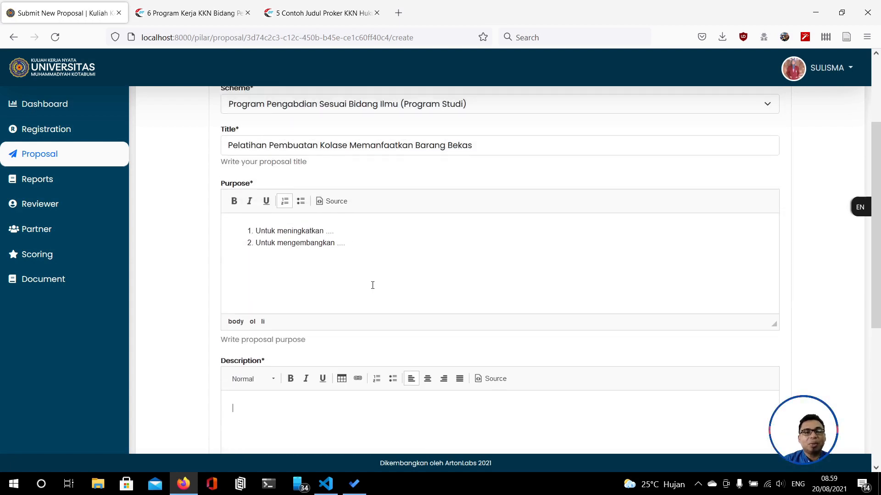
left_click(191, 13)
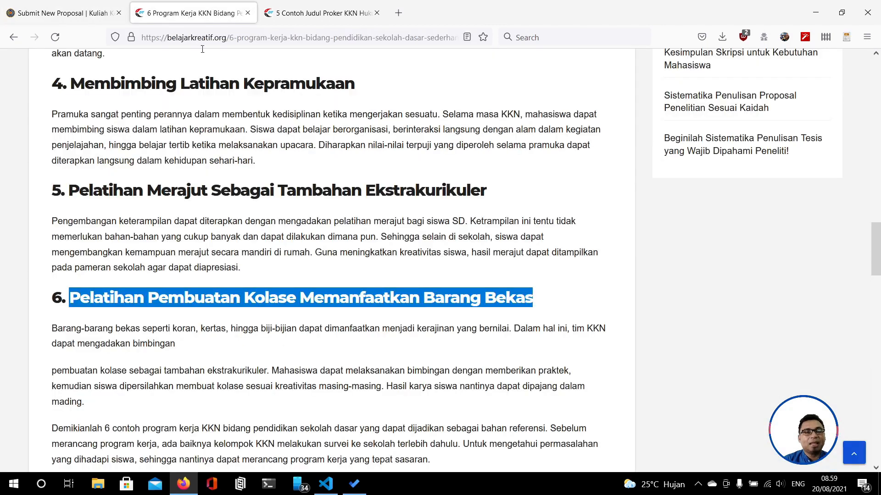
left_click_drag(52, 208, 434, 349)
key("ctrl+c")
Step: Paste the copied article paragraphs into the proposal's Description
left_click(75, 20)
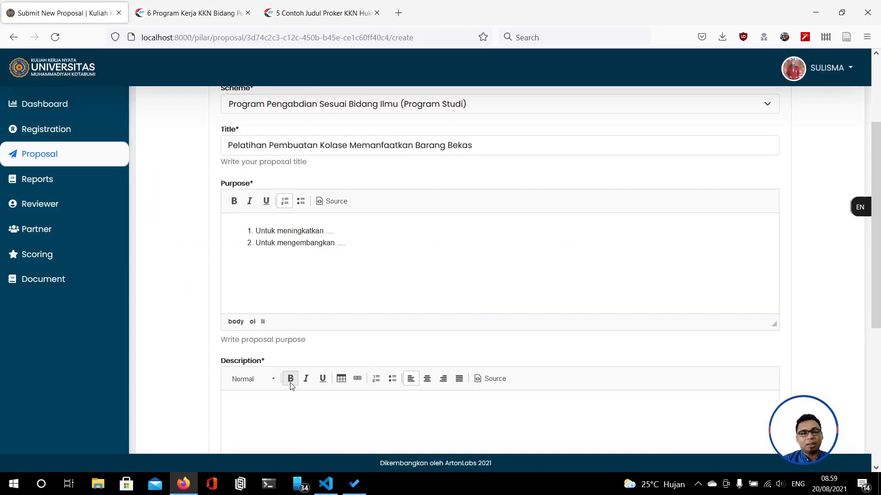
scroll(292, 373, "down", 4)
left_click(284, 362)
key("ctrl+v")
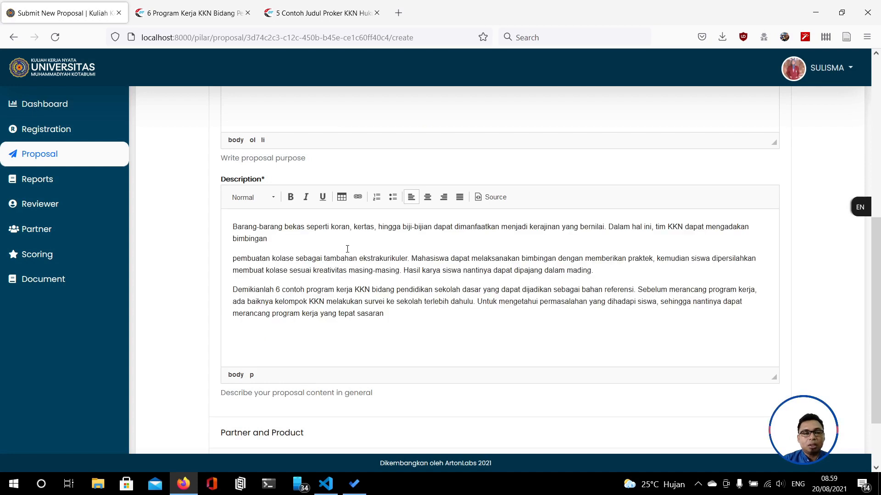
Step: Merge the first two Description paragraphs with a period after "bimbingan" and review the General section's contents
key("BackSpace")
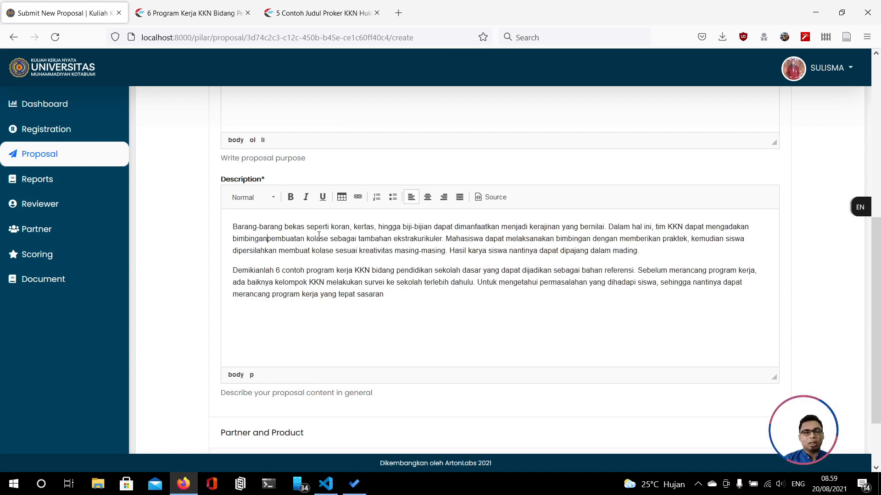
type(".")
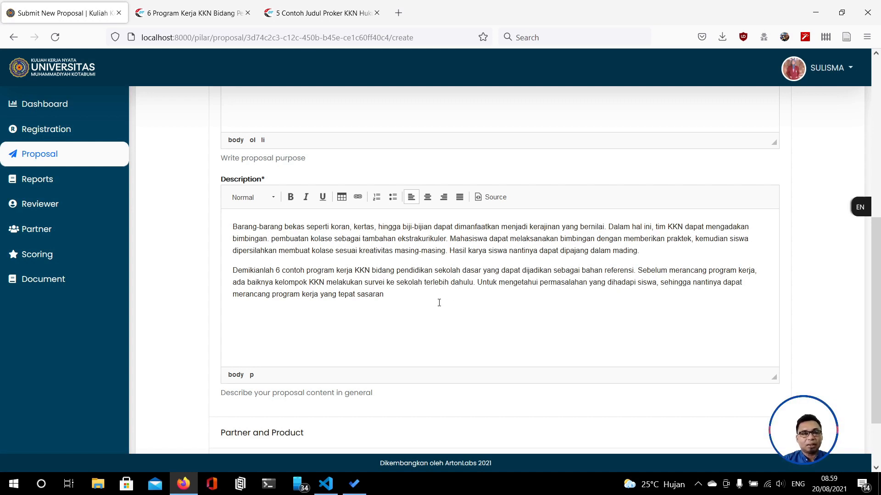
scroll(439, 303, "up", 6)
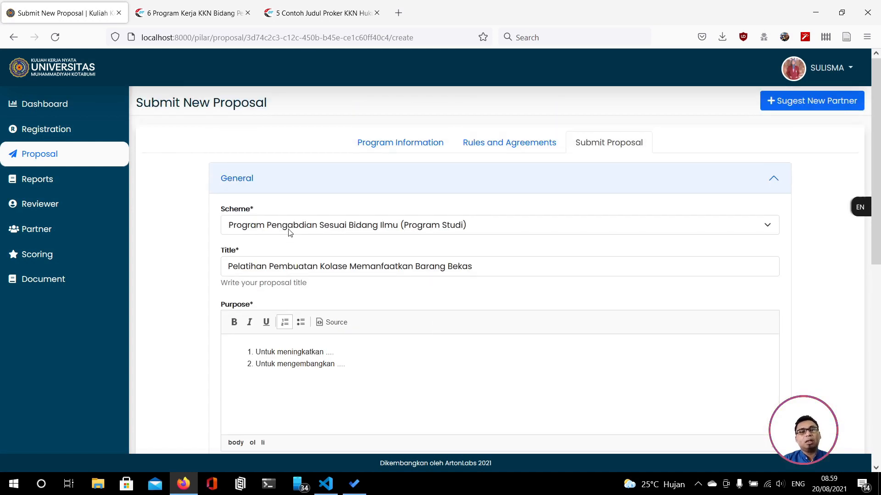
left_click_drag(237, 267, 487, 267)
left_click(481, 267)
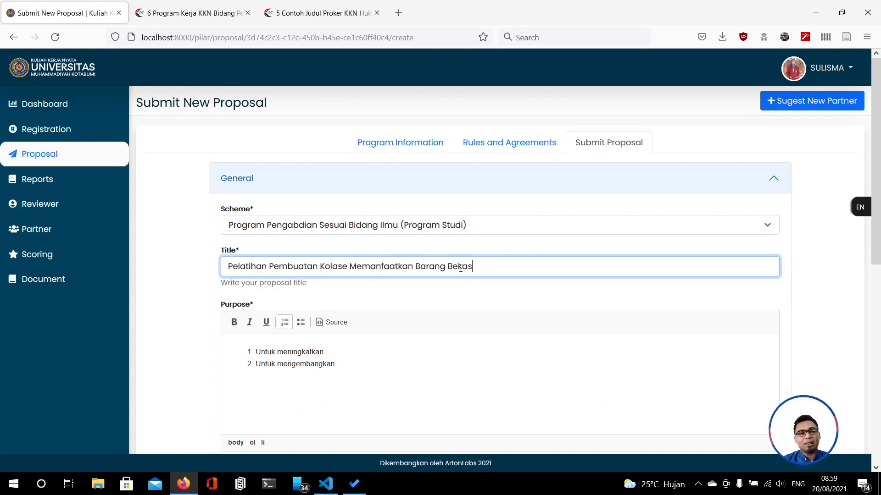
scroll(287, 274, "down", 6)
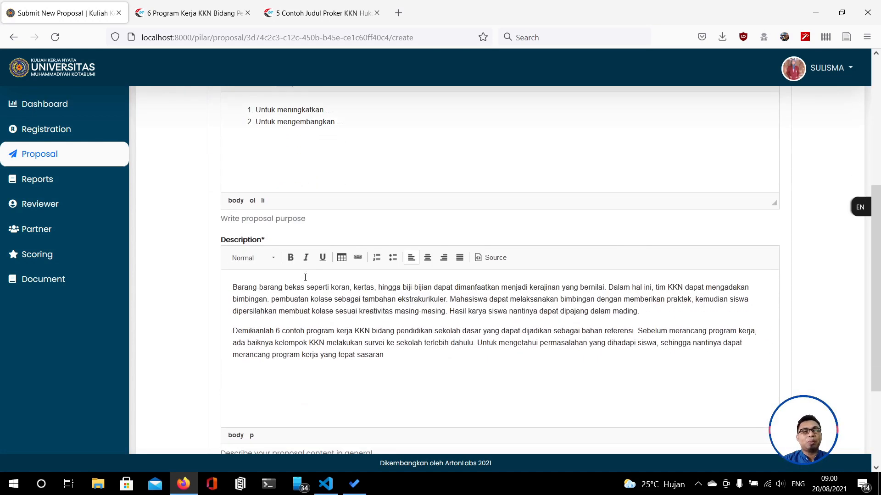
scroll(316, 282, "down", 2)
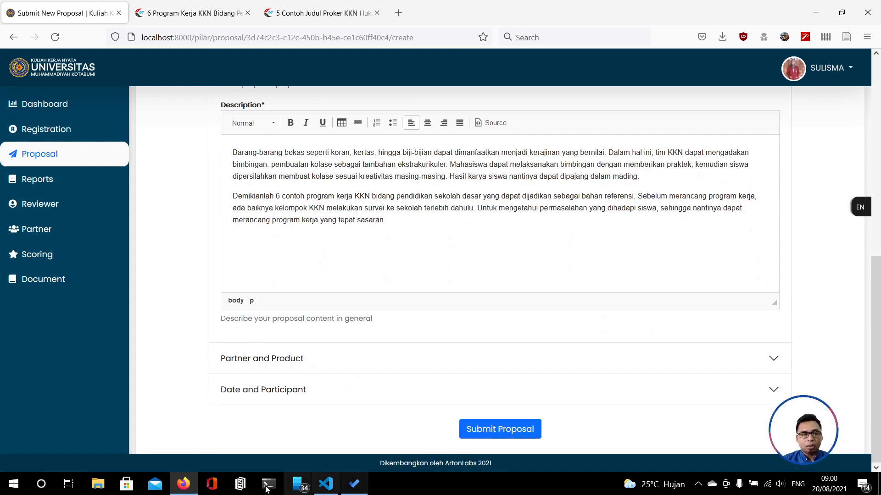
Step: Switch to Microsoft To Do, mark "Penjelasan Terkait Skema dan Proposal" and "Cara Mengajukan Proposal" as completed, and return to the proposal form
left_click(353, 484)
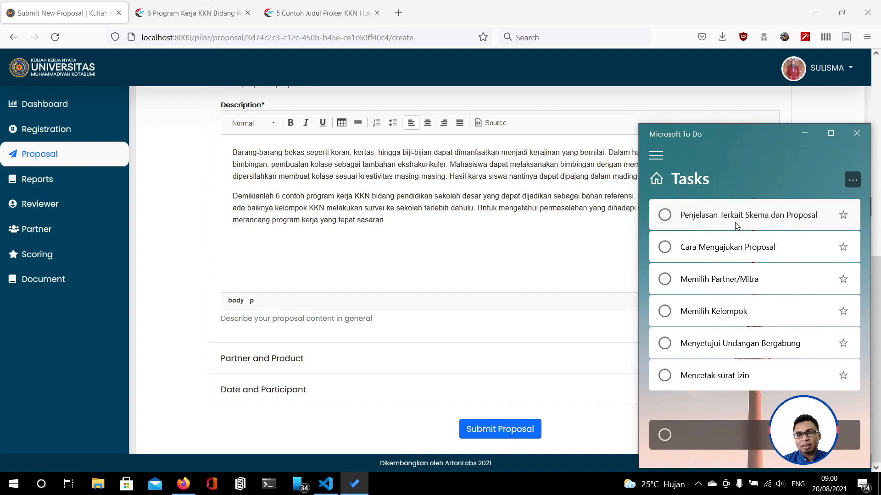
left_click(665, 216)
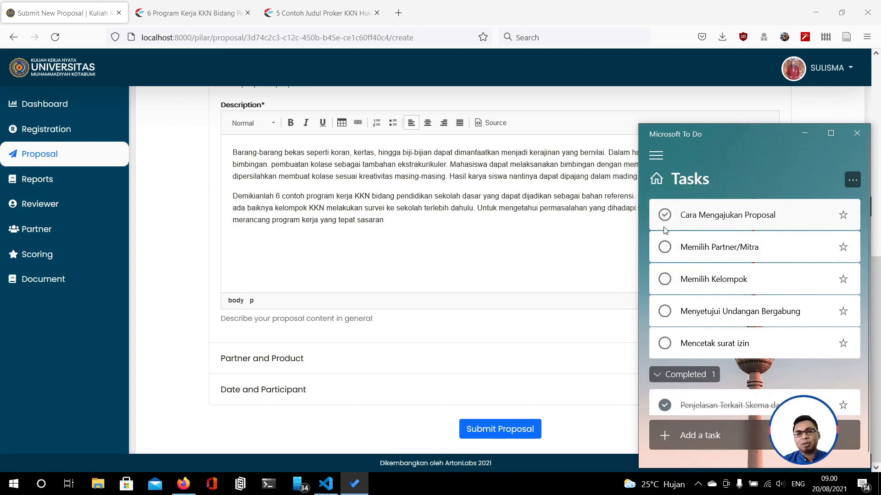
left_click(664, 216)
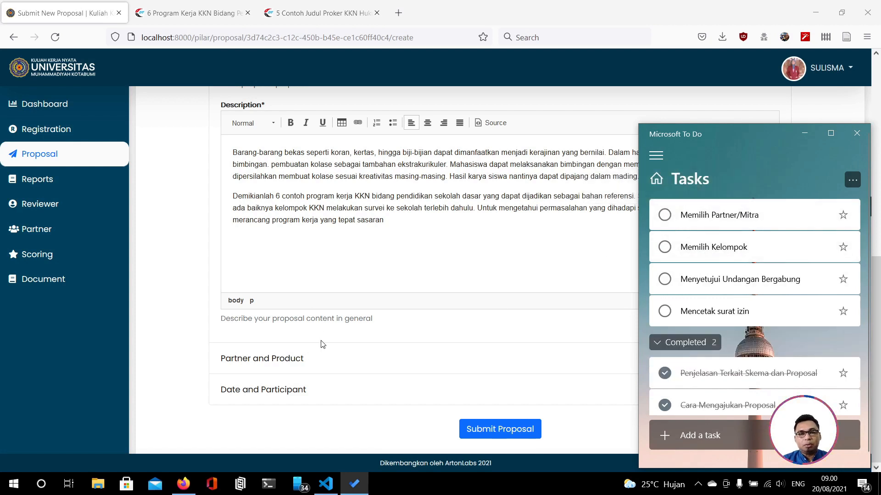
left_click(188, 298)
left_click(811, 135)
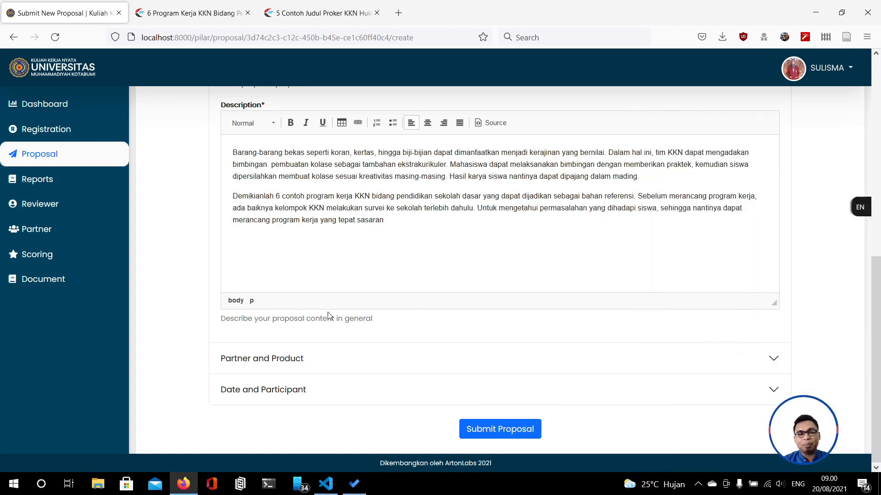
Step: Expand the Partner and Product section, browse the available villages and choose Desa Abung Jayo as the partner
left_click(282, 358)
left_click(237, 266)
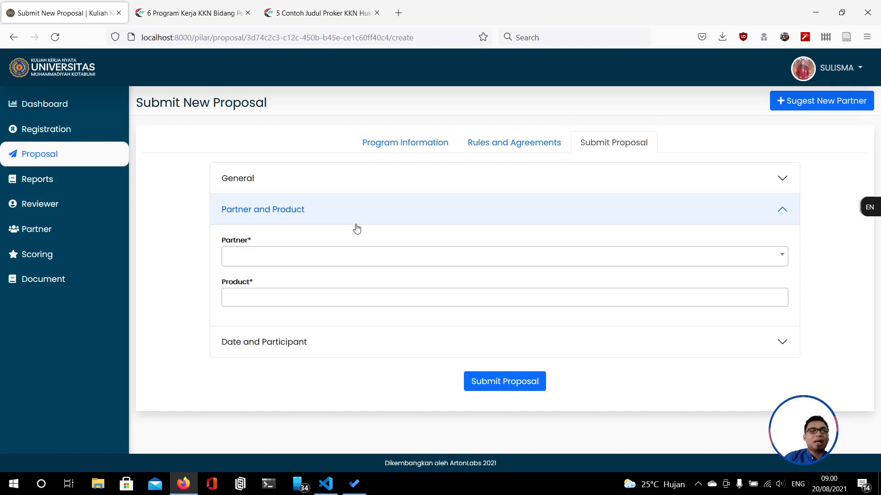
left_click(298, 260)
left_click(179, 257)
left_click(303, 261)
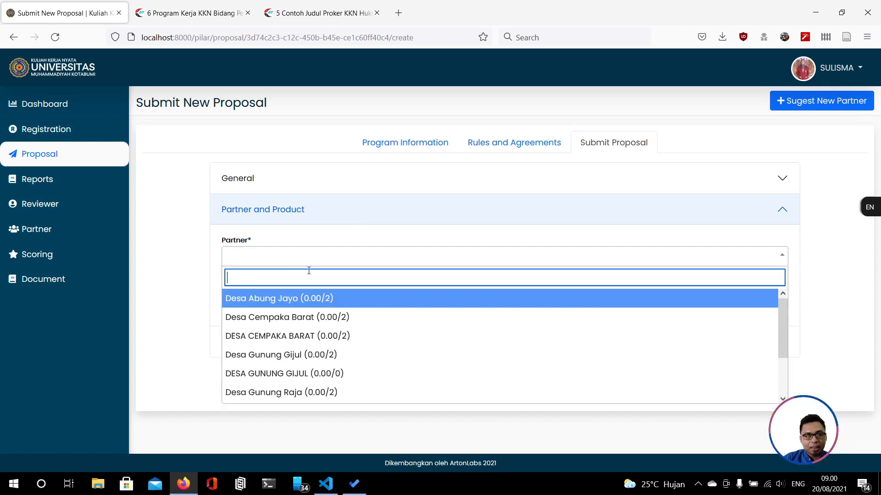
scroll(336, 357, "down", 2)
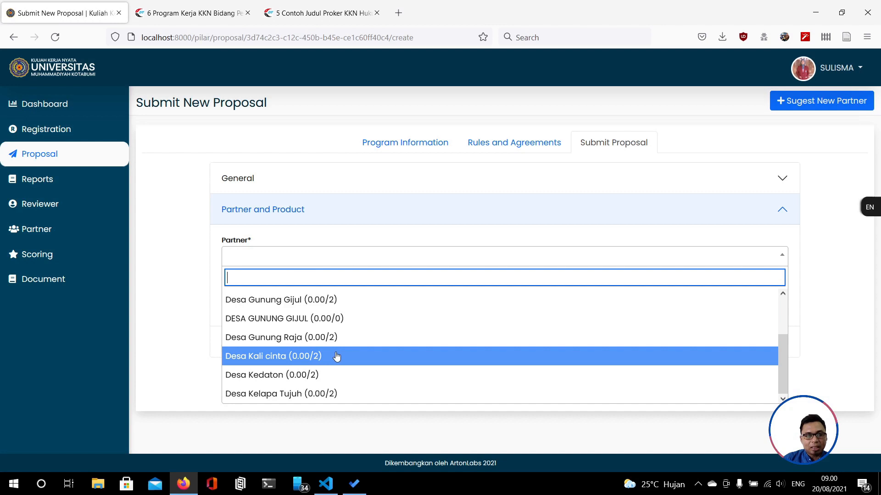
scroll(336, 357, "up", 2)
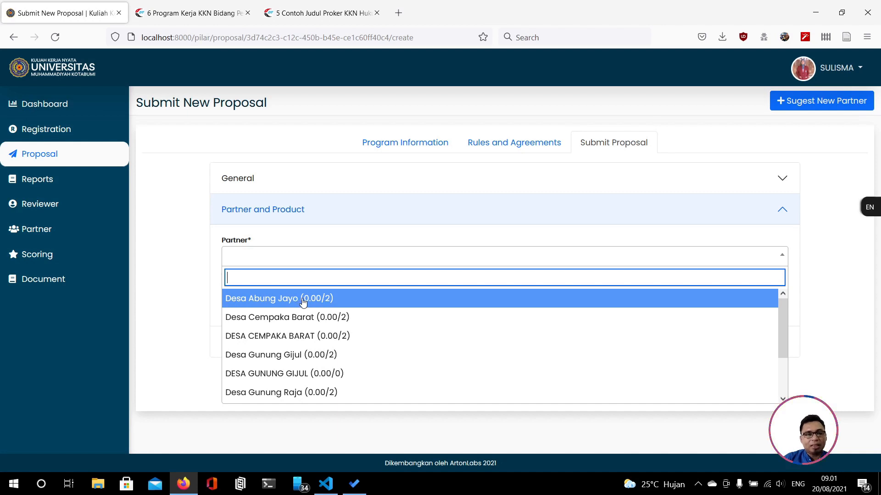
scroll(320, 347, "down", 2)
left_click(198, 248)
left_click(277, 259)
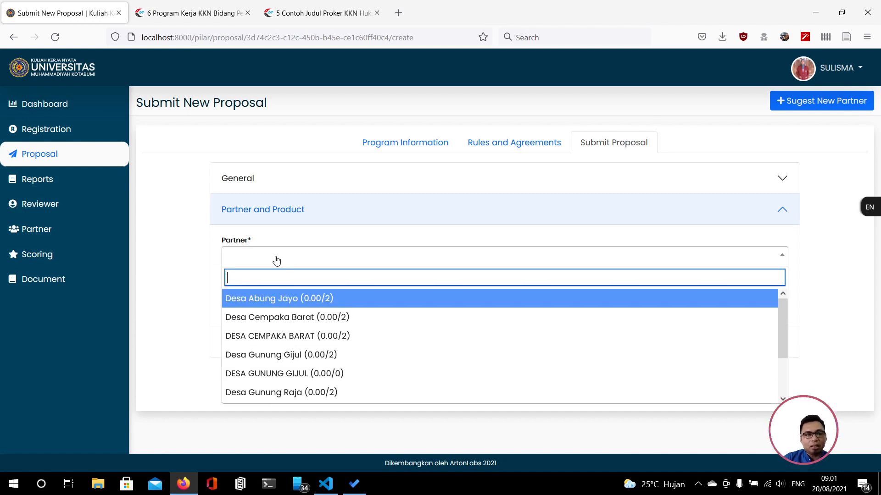
left_click(281, 302)
Step: Add all four mandatory products to the proposal: News Content/Publication, Scientific Article, Video and Picture
left_click(292, 300)
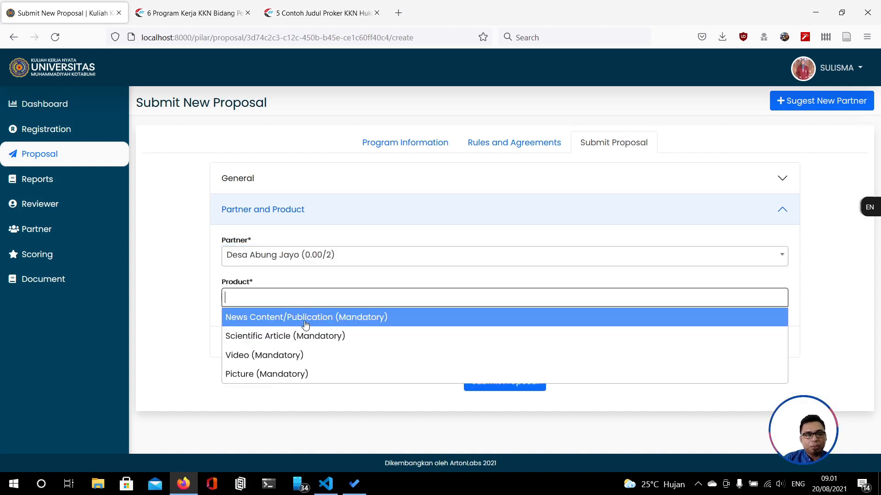
left_click(282, 326)
left_click(440, 298)
left_click(419, 336)
left_click(476, 299)
left_click(413, 355)
left_click(459, 299)
left_click(367, 374)
Step: In the Date and Participant section, set the start date to 2021-08-20 and the end date to 2021-09-25
left_click(315, 343)
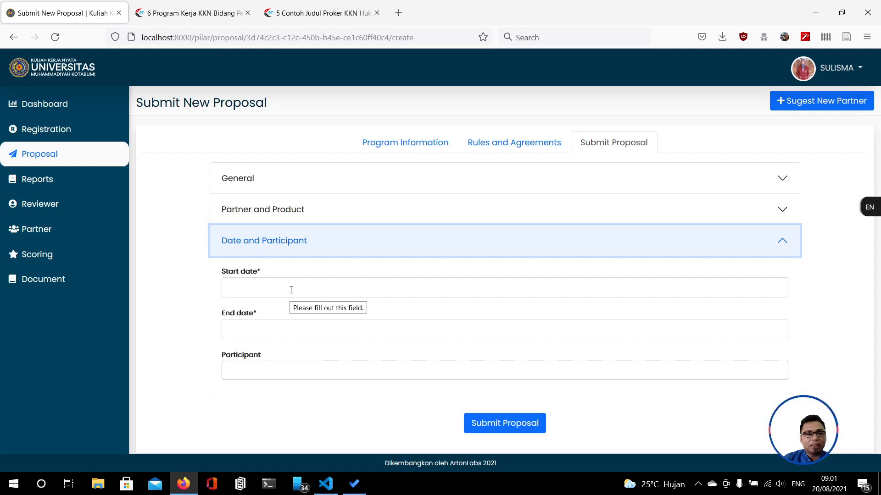
left_click(291, 290)
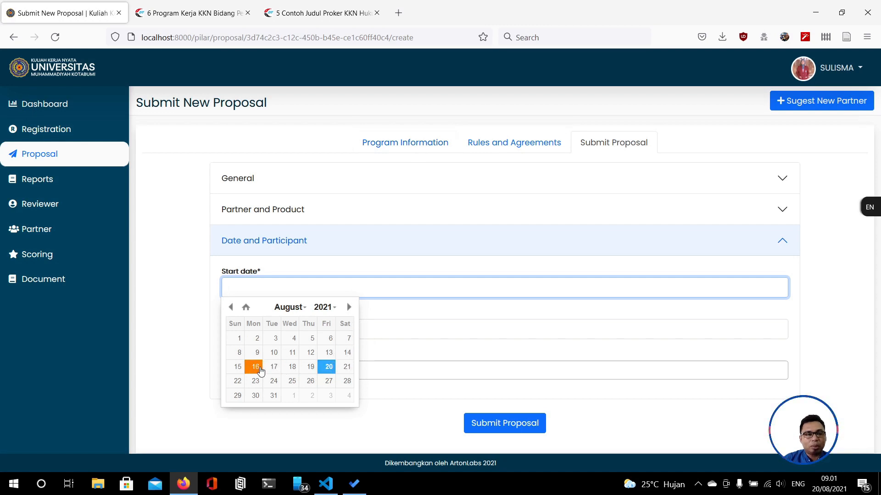
left_click(329, 368)
left_click(289, 331)
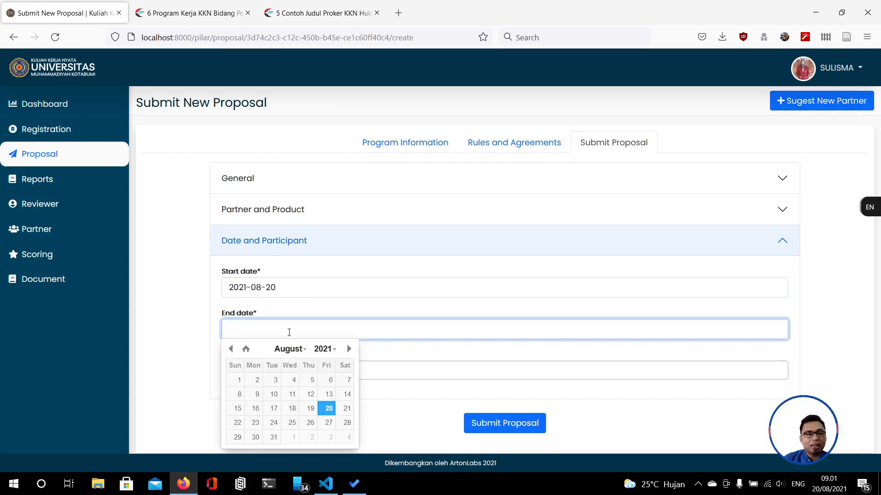
left_click(348, 349)
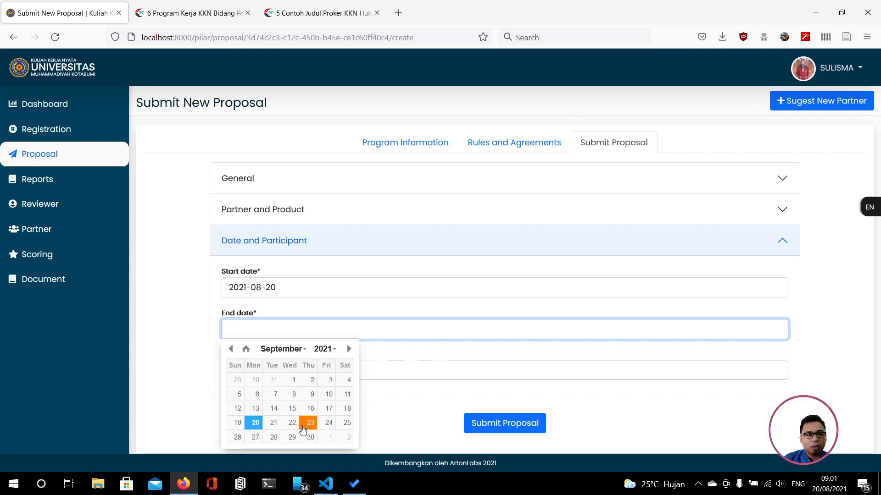
left_click(344, 423)
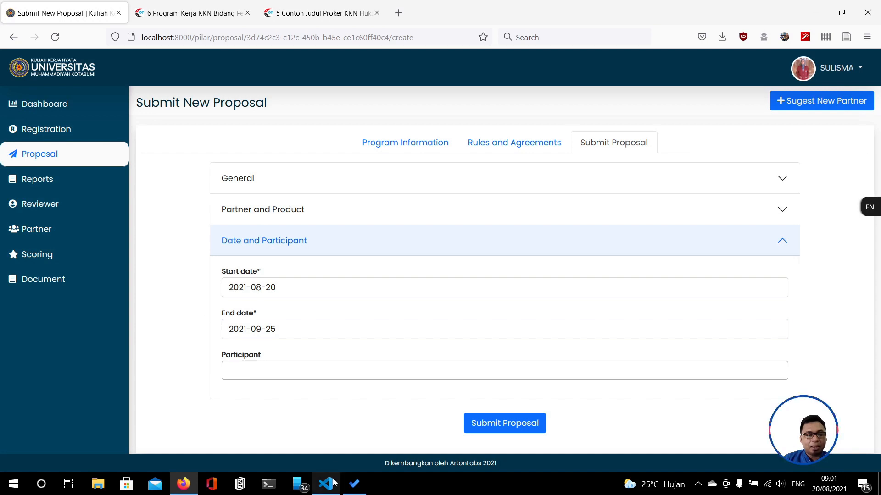
Step: Switch to Microsoft To Do, mark the task "Memilih Partner/Mitra" as completed, and return to the proposal form
left_click(353, 483)
left_click(664, 216)
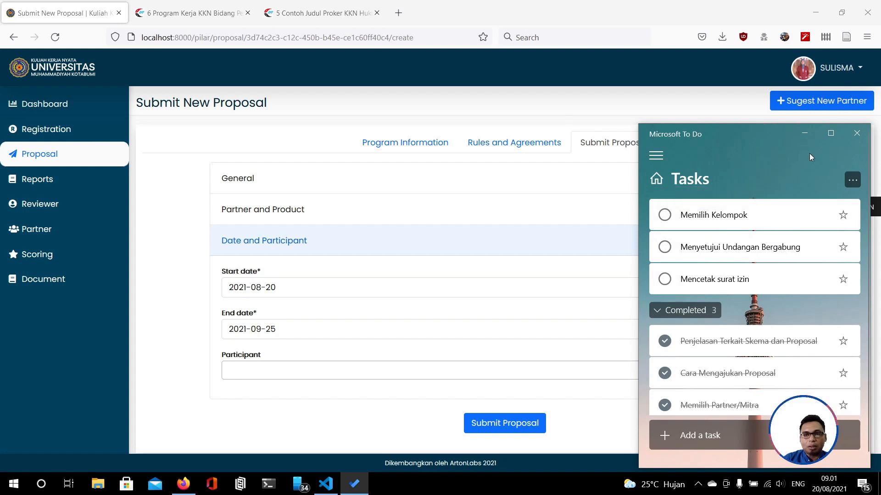
left_click(805, 134)
Step: Add two students, from Pendidikan Jasmani and Pendidikan Bahasa dan Sastra Indonesia, as participants and submit the proposal
left_click(296, 374)
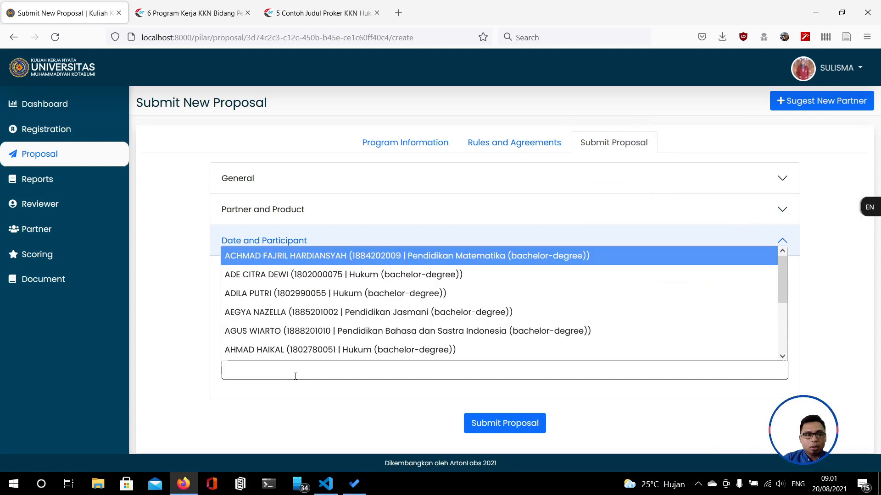
left_click(177, 312)
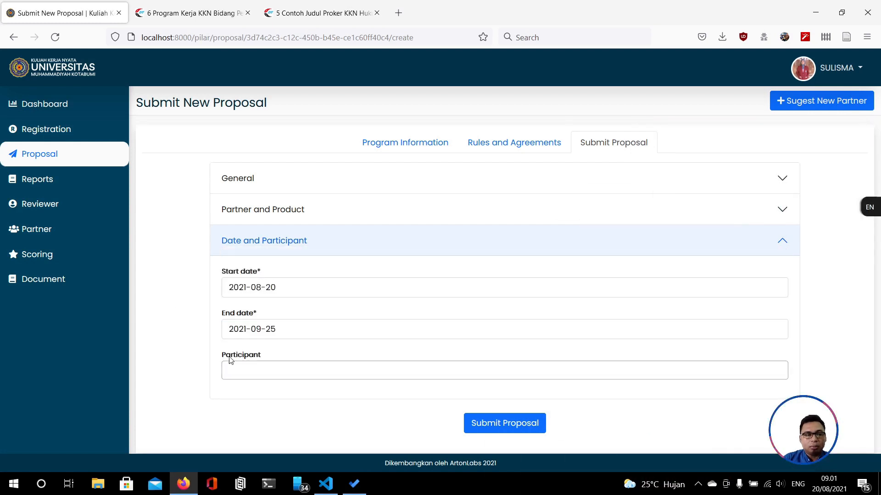
left_click(257, 372)
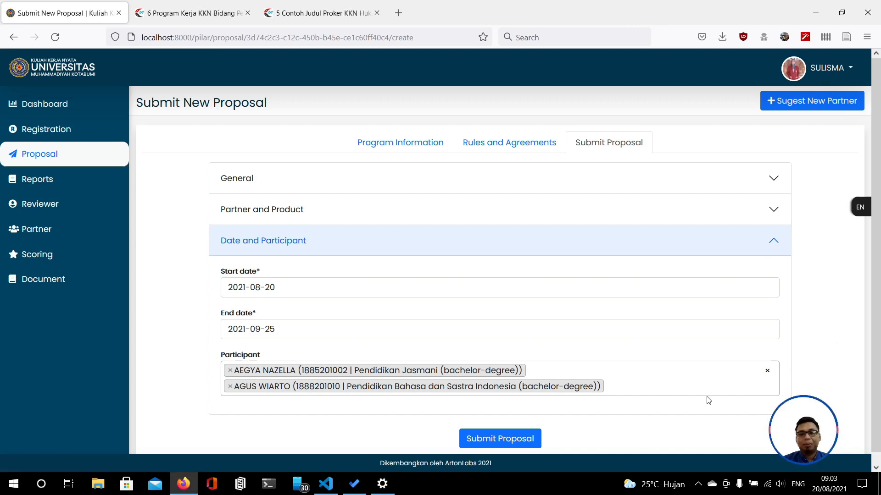
scroll(505, 395, "down", 1)
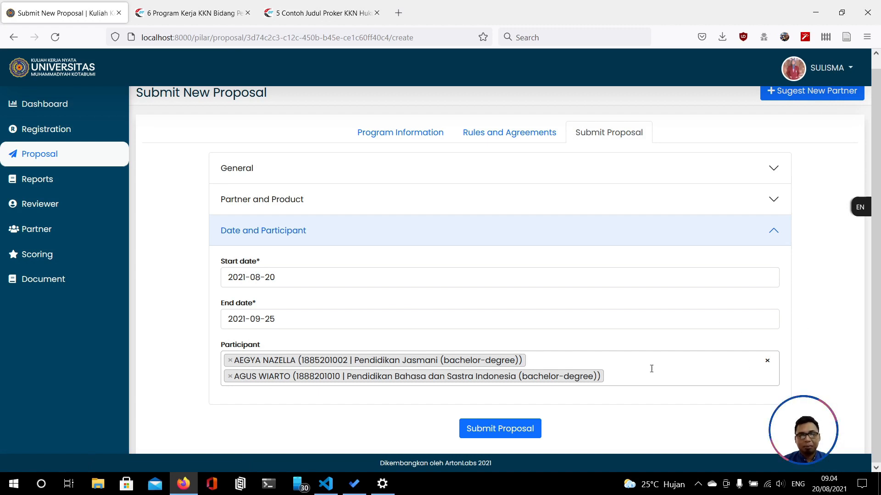
scroll(838, 327, "up", 1)
scroll(839, 327, "down", 1)
left_click(502, 432)
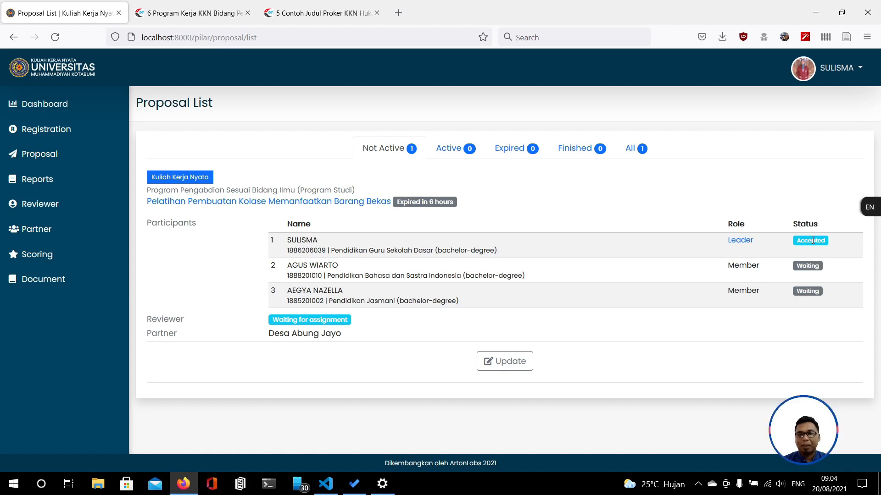
Step: Check the participants' roles and acceptance statuses in the submitted proposal
left_click_drag(799, 242, 827, 244)
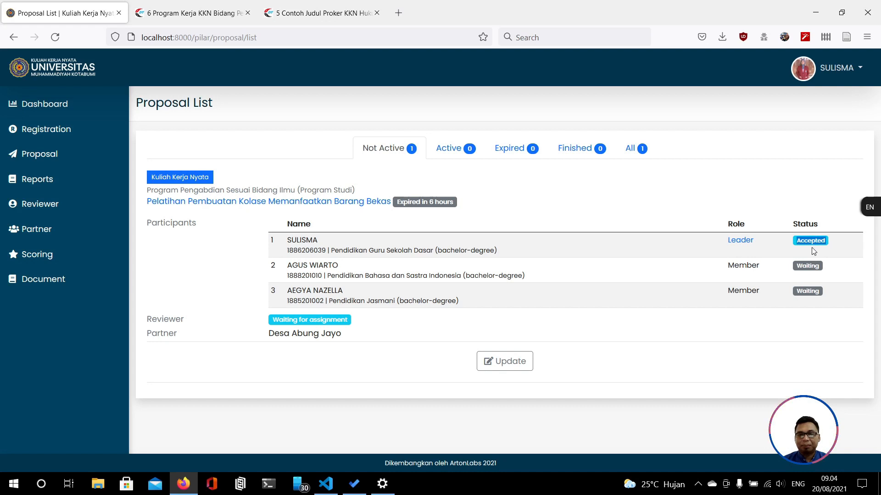
left_click_drag(386, 276, 382, 277)
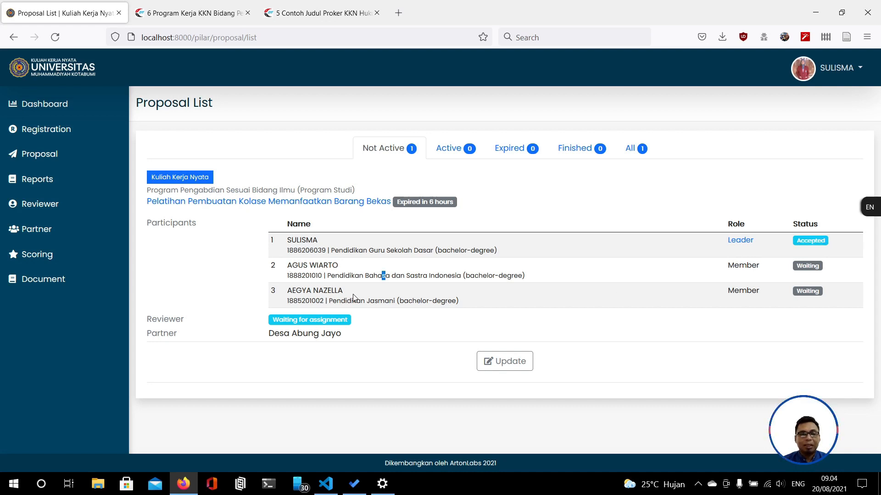
left_click(761, 308)
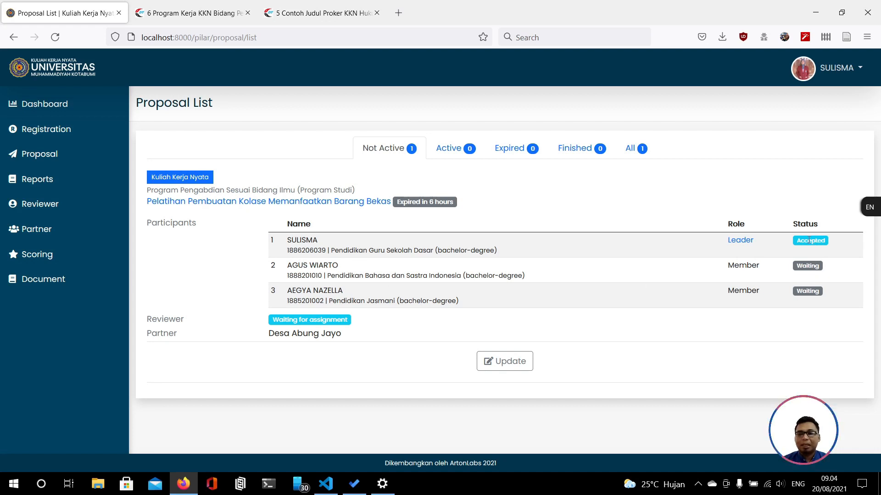
Step: Switch to Microsoft To Do, mark the task "Memilih Kelompok" as completed, and return to the proposal list
key("alt+Tab")
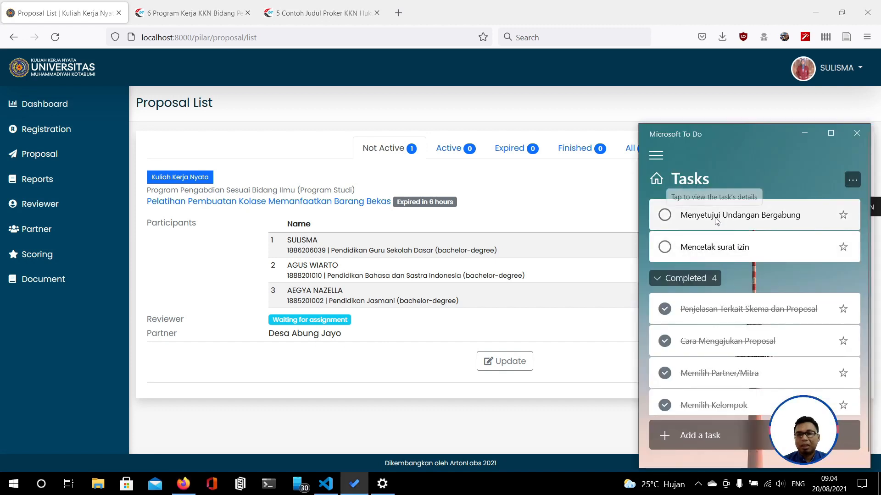
left_click(552, 200)
left_click(809, 133)
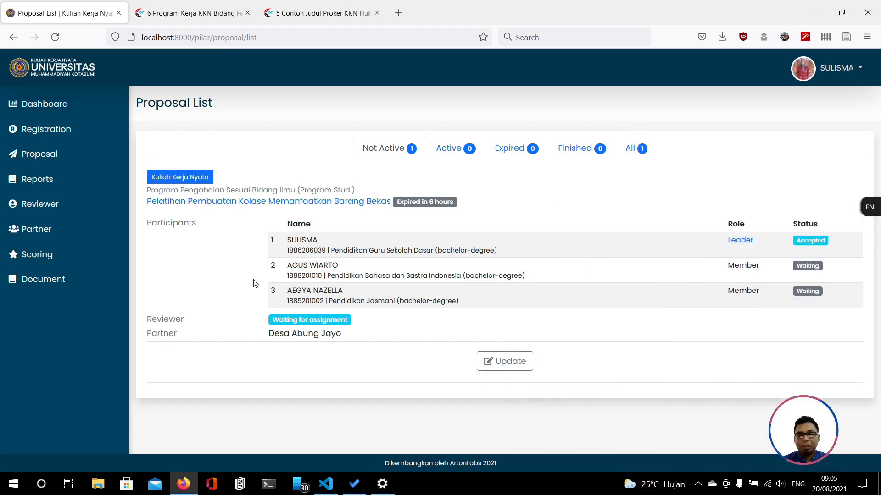
Step: Copy the student ID of the second participant from the proposal's participant list
double_click(310, 277)
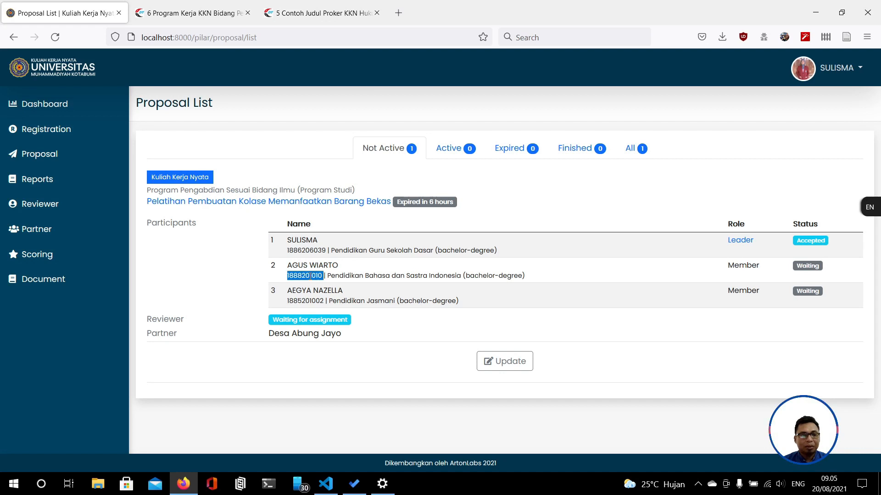
right_click(311, 279)
left_click(340, 288)
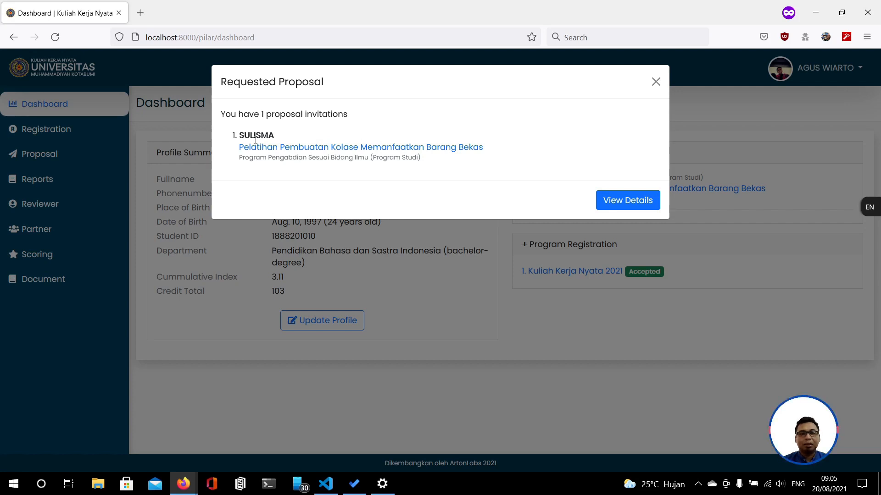
Step: Open the pending proposal invitation and confirm it with the status Accepted as the second participant
left_click(627, 201)
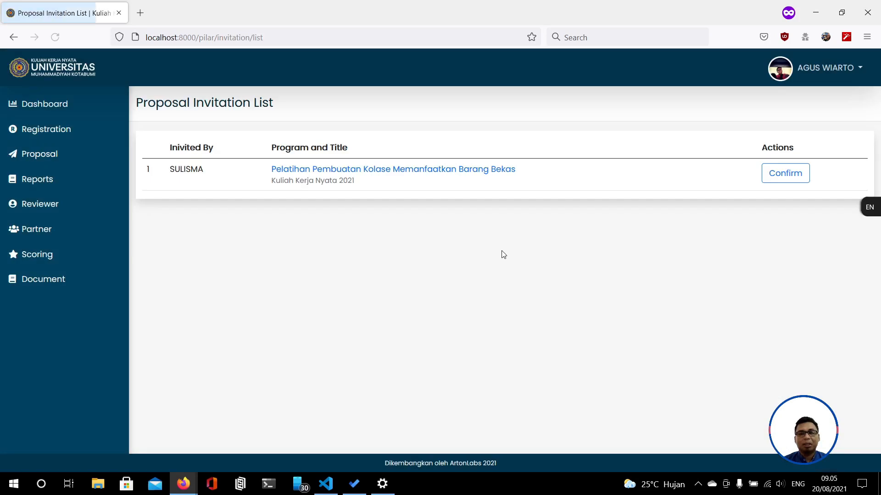
left_click(796, 177)
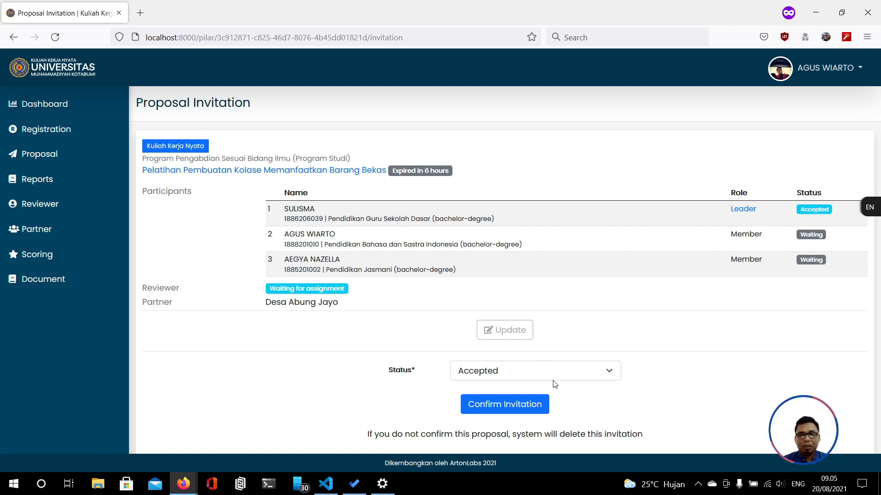
left_click(500, 372)
left_click(500, 374)
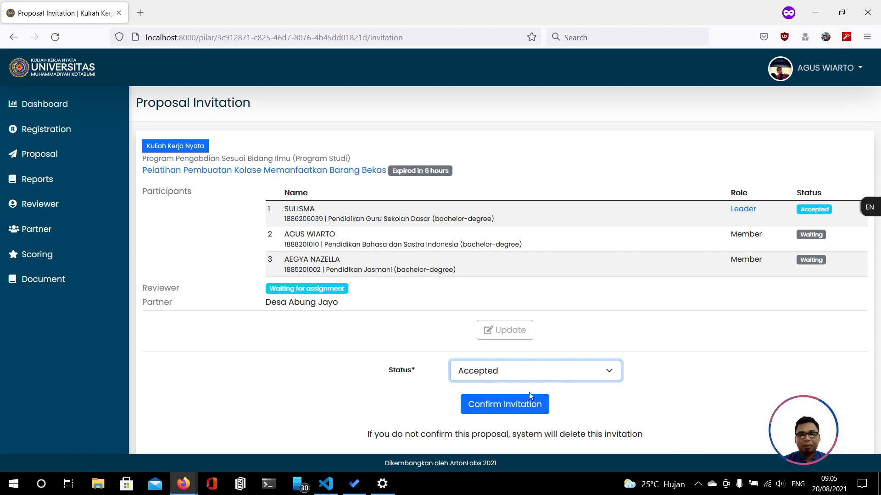
left_click(512, 408)
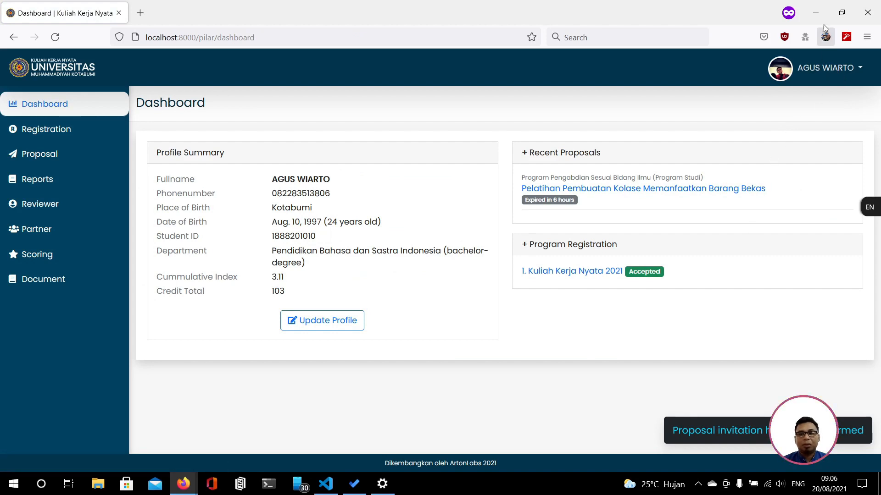
Step: Copy the third participant's student ID from the leader's proposal list and return to the member's private browser window
left_click(816, 12)
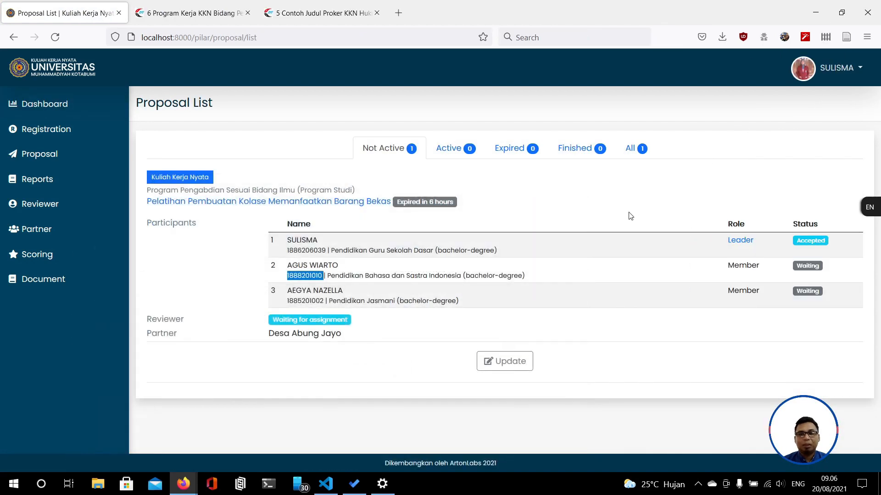
double_click(311, 301)
right_click(315, 303)
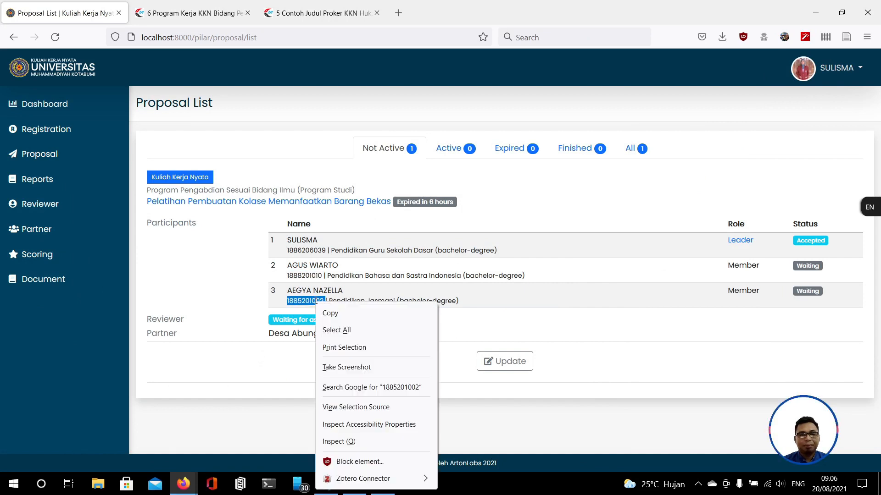
left_click(332, 310)
key("alt+Tab")
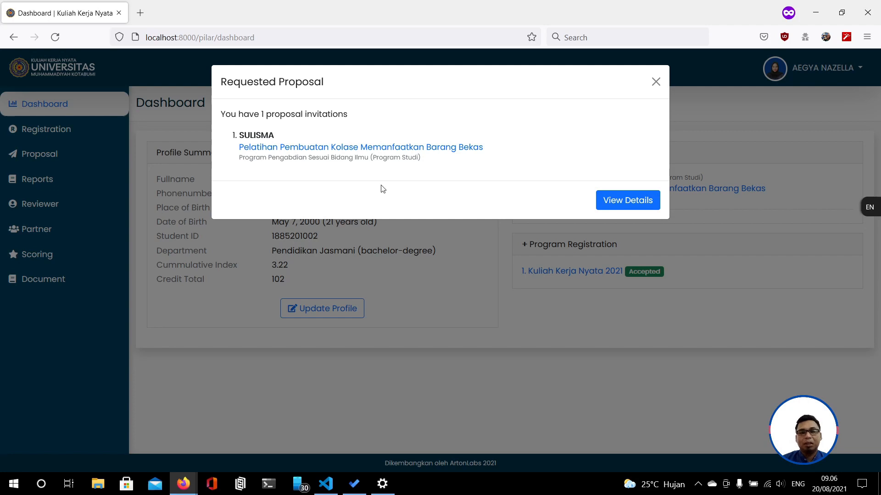
Step: Open the third participant's proposal invitation and confirm it with the status Accepted
left_click(632, 207)
left_click(786, 173)
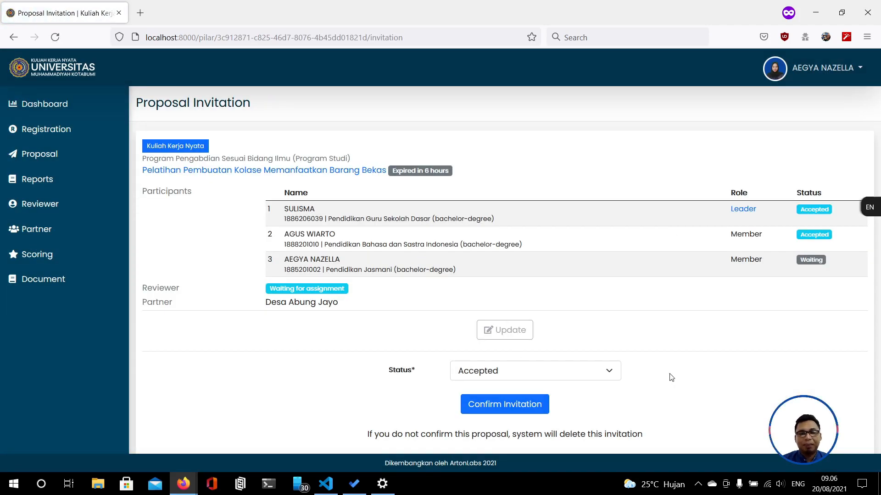
left_click(522, 406)
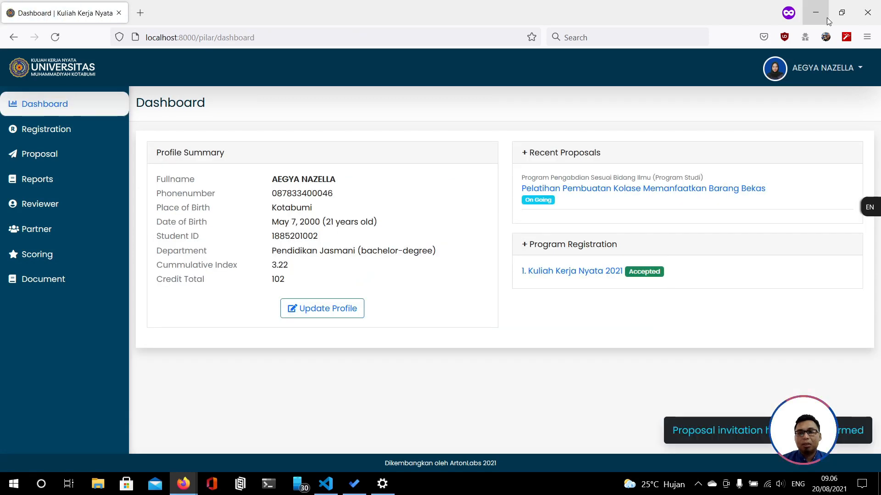
Step: Refresh the leader's proposal list and check the active proposal's participant acceptance statuses and reviewer assignment
left_click(827, 18)
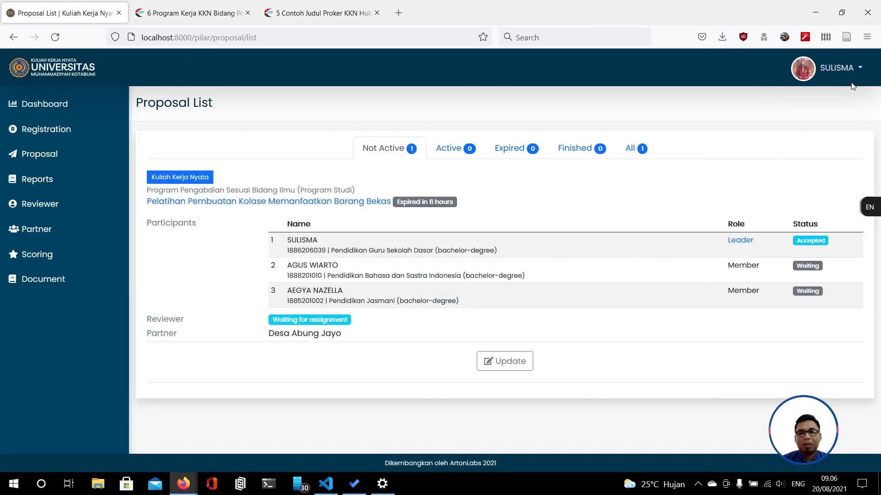
left_click(54, 38)
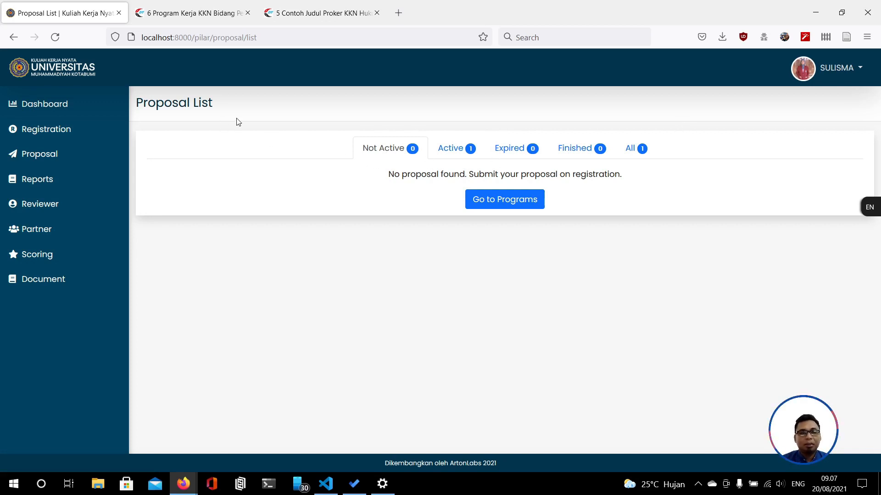
left_click(445, 152)
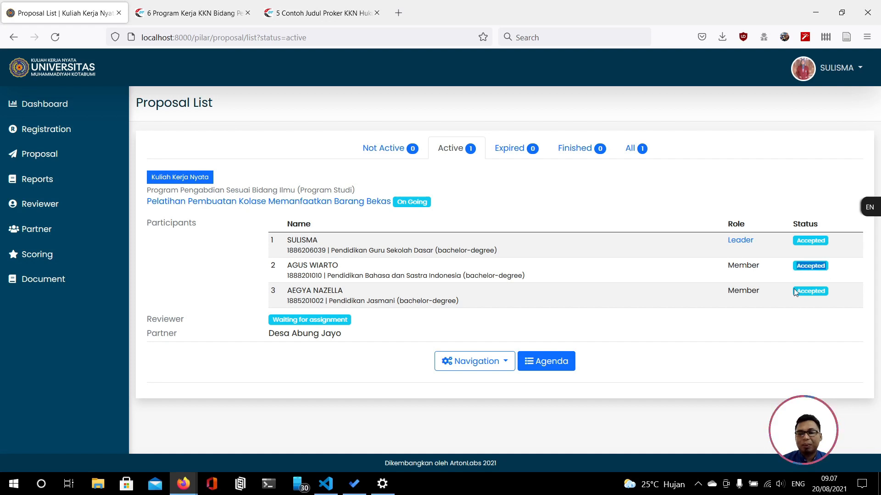
left_click_drag(795, 292, 823, 289)
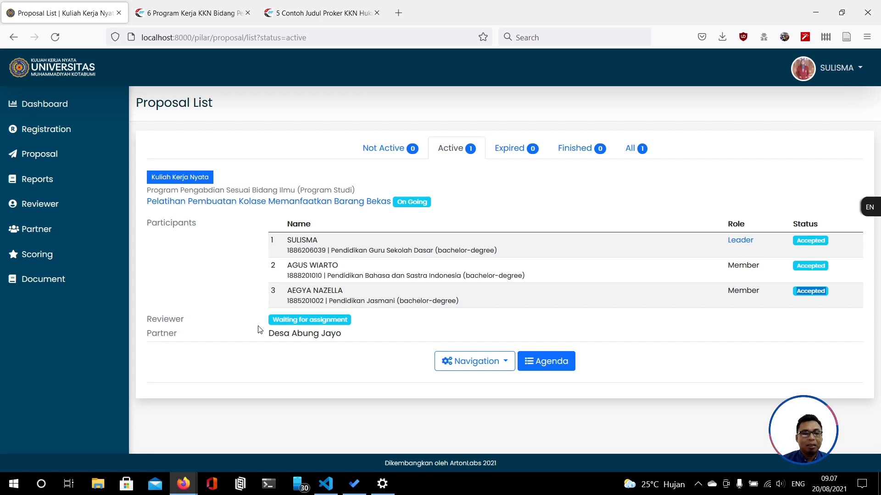
left_click_drag(272, 320, 345, 330)
left_click(198, 325)
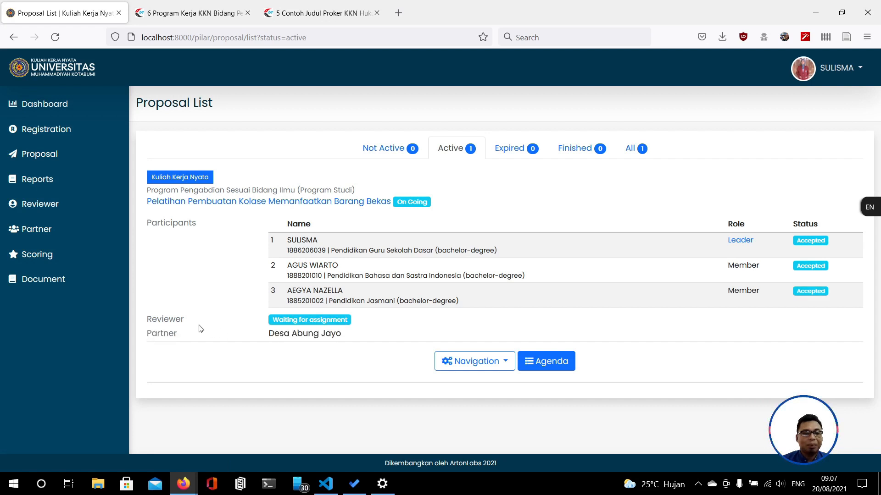
left_click_drag(185, 321, 148, 320)
left_click_drag(272, 322, 370, 329)
left_click(371, 330)
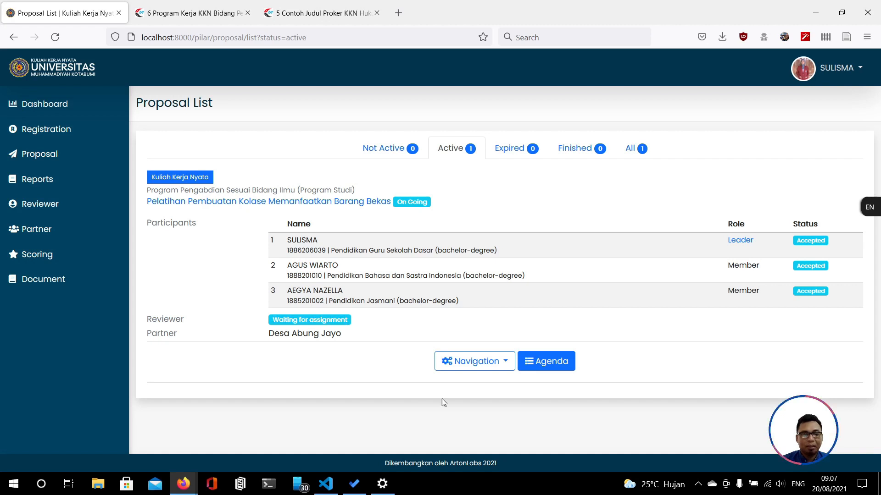
Step: Switch to Microsoft To Do, mark the task "Menyetujui Undangan Bergabung" as completed, and return to the proposal list
left_click(354, 484)
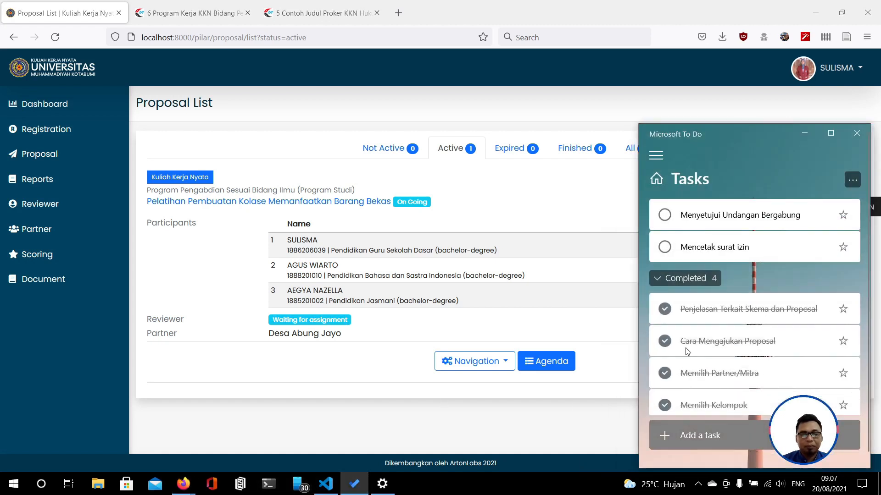
left_click(664, 217)
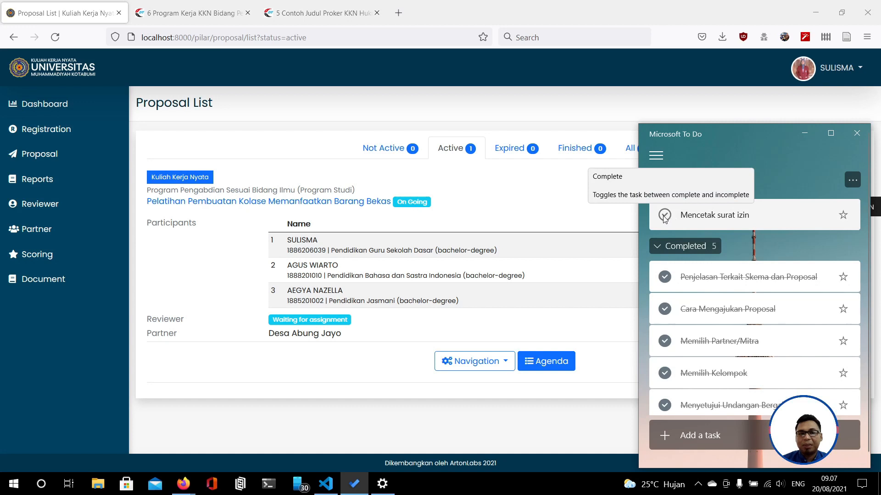
left_click(481, 192)
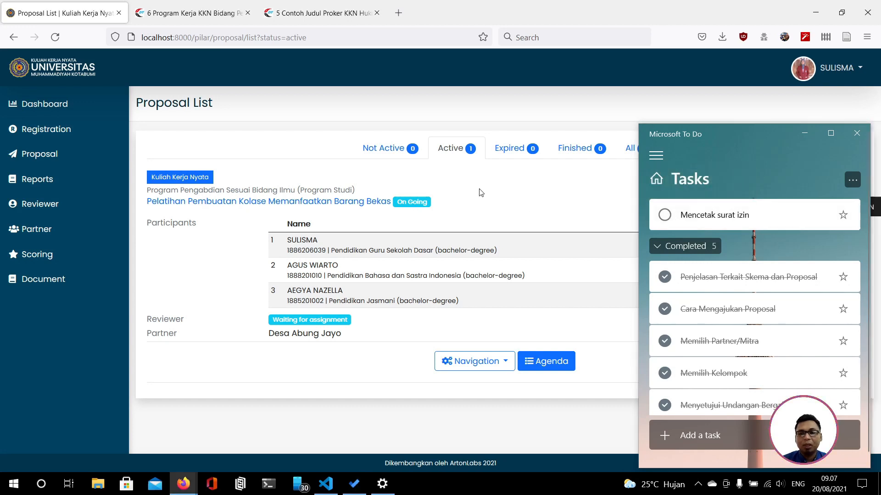
left_click(804, 132)
Step: Examine the active proposal's navigation options, including the Partner Letter download
left_click(486, 364)
left_click(674, 363)
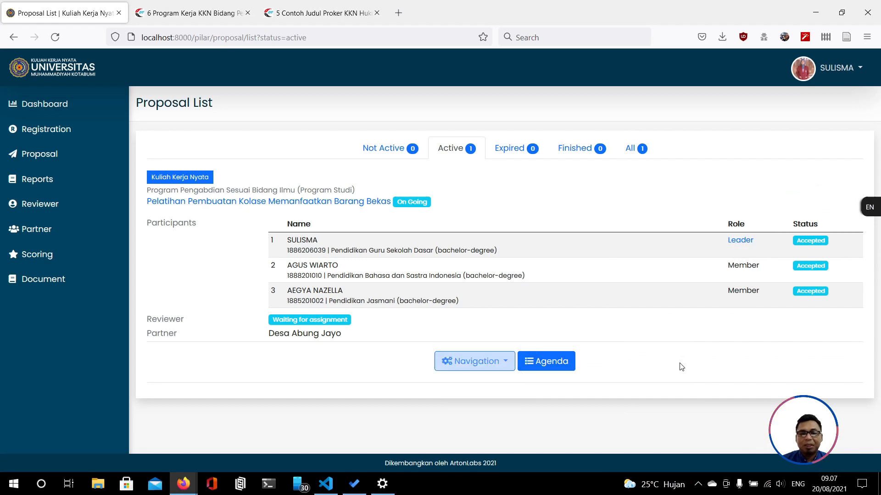
left_click(503, 362)
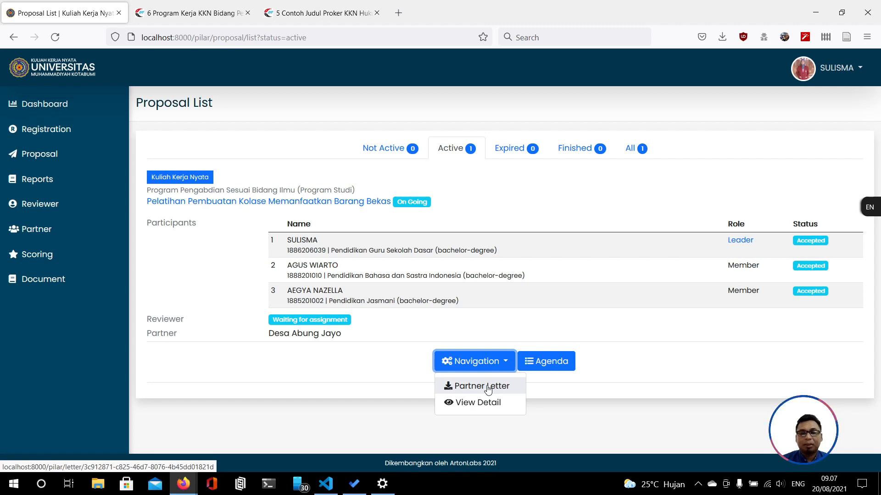
left_click(678, 365)
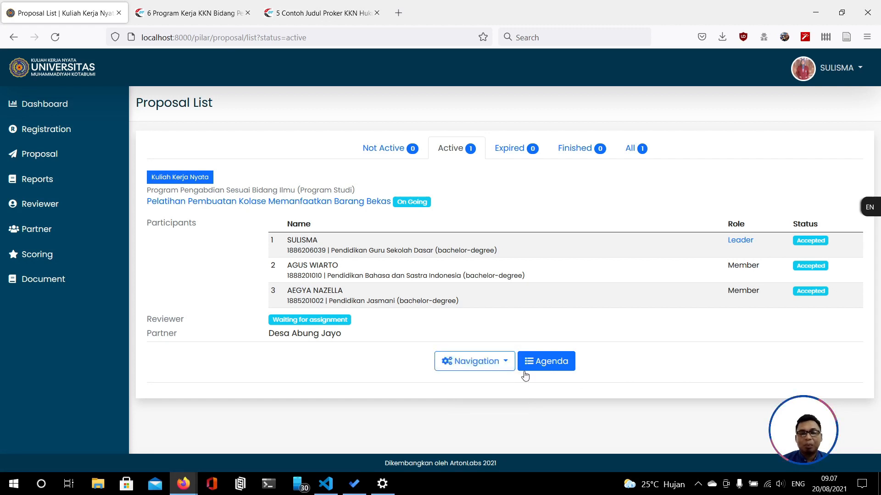
left_click(498, 364)
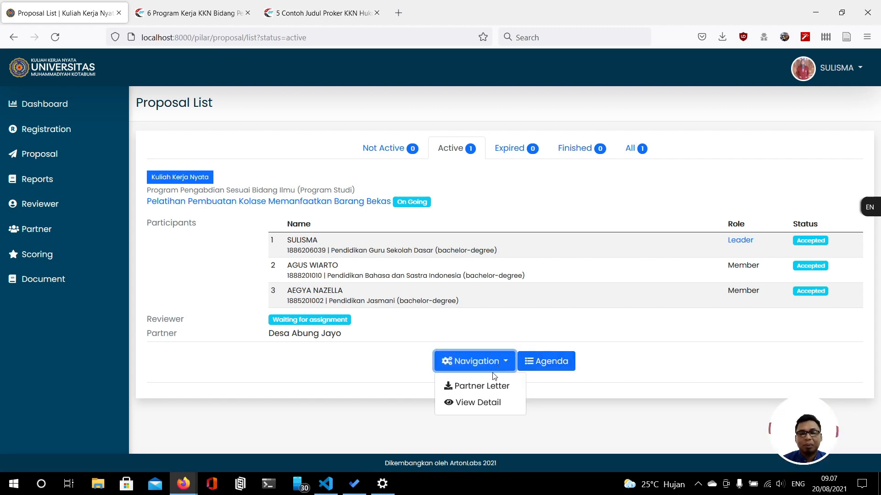
left_click(678, 356)
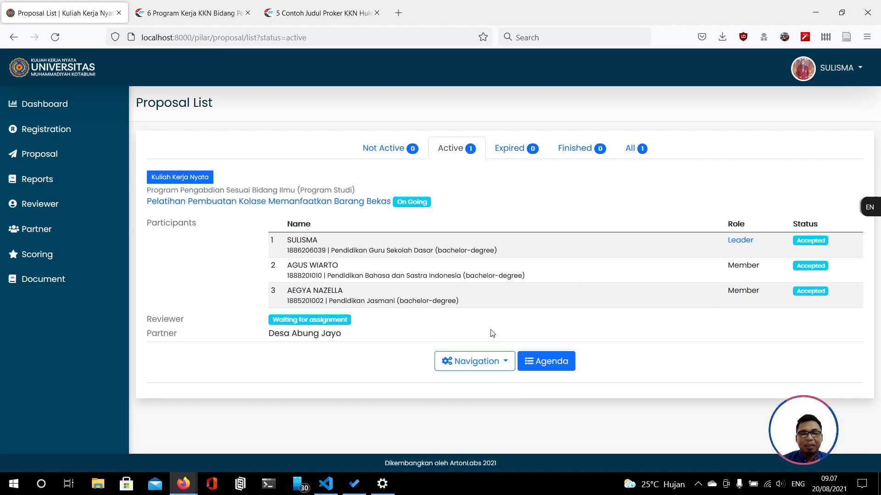
left_click(492, 362)
left_click(681, 360)
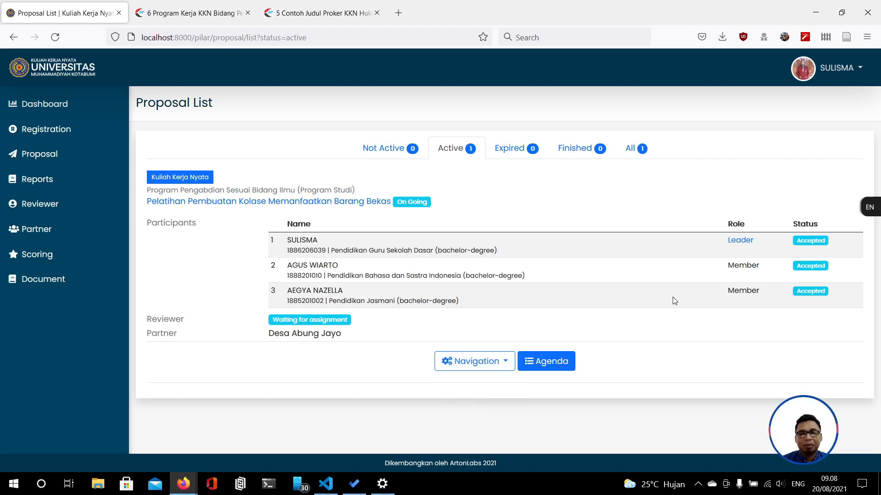
left_click(494, 362)
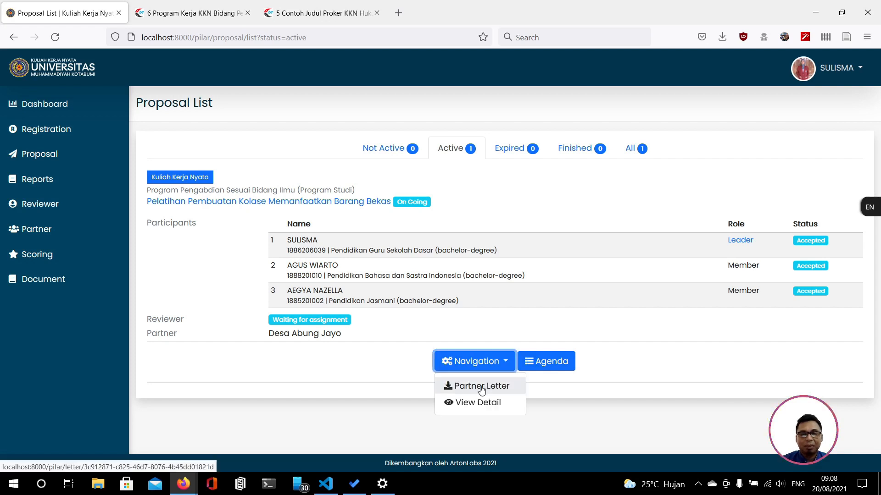
left_click(471, 201)
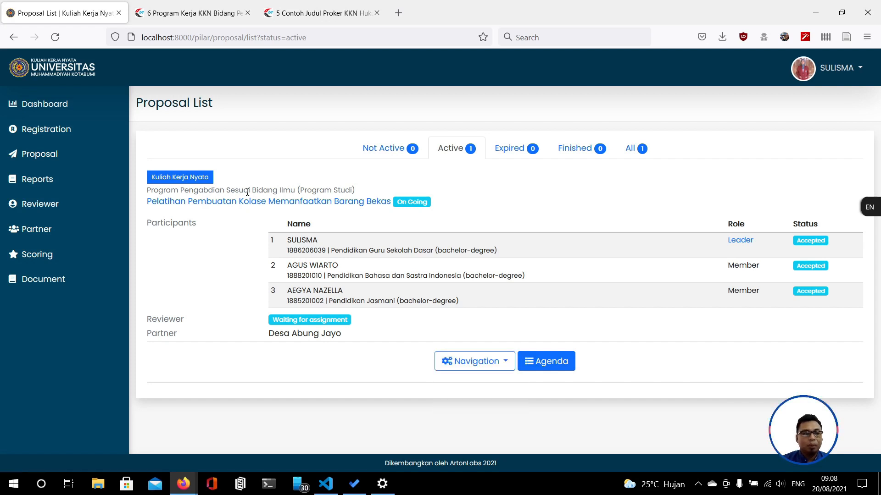
Step: Start another new proposal from program registration and set its scheme to Pembangunan Masyarakat
left_click(54, 154)
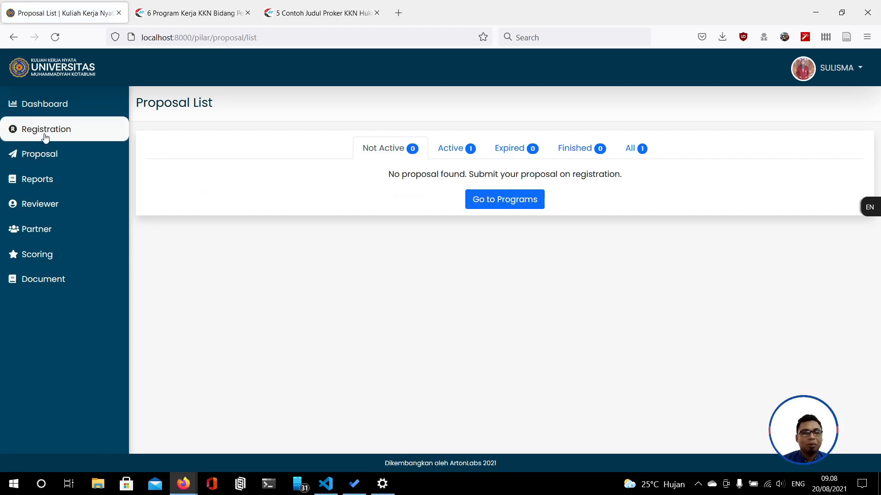
left_click(48, 131)
left_click(333, 321)
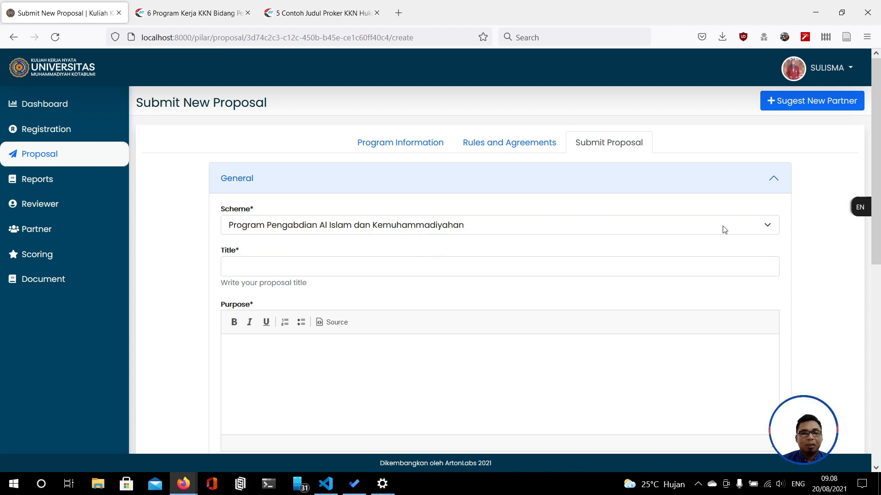
left_click(442, 225)
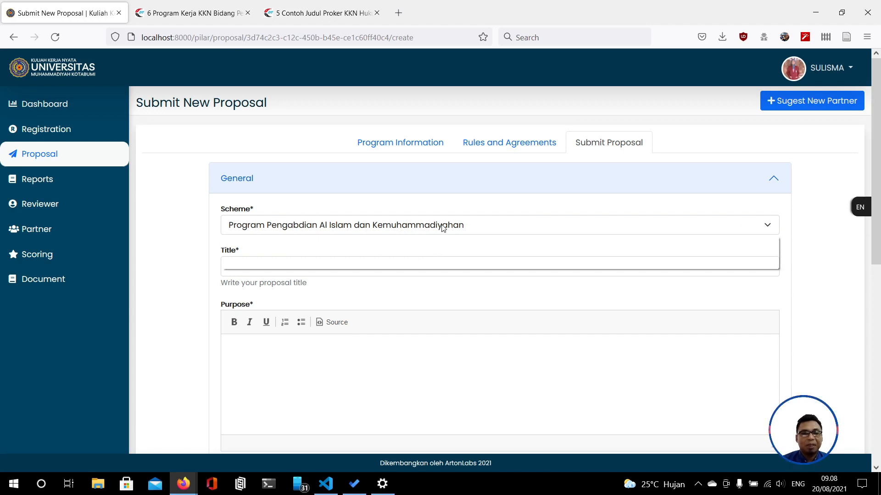
left_click(394, 260)
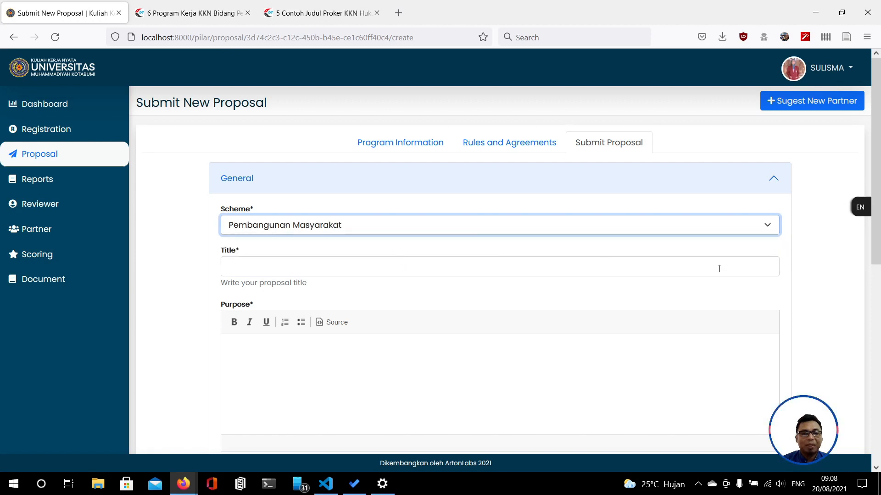
left_click(821, 273)
Step: Fill the proposal title with "Implementasi Sistem Pakar dalam Penanganan Penyakit Kanker" and clear it again
scroll(878, 205, "down", 2)
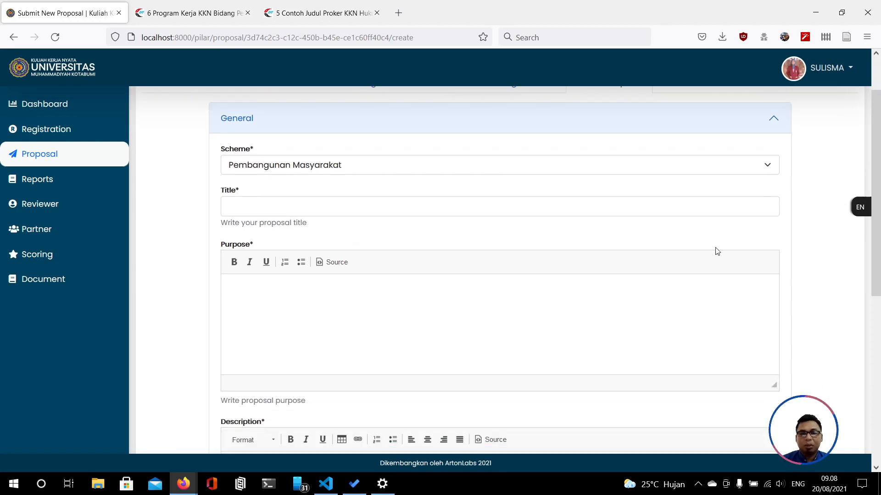
left_click(309, 206)
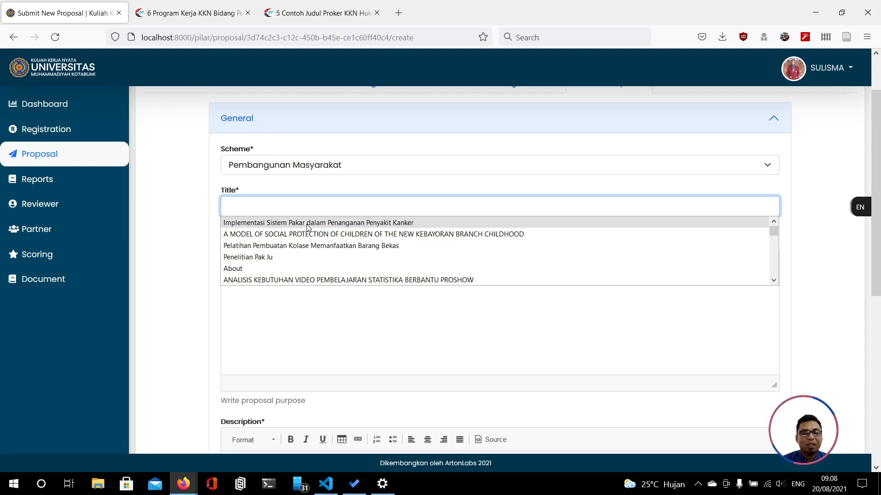
left_click(307, 224)
left_click_drag(511, 206, 239, 207)
key("BackSpace")
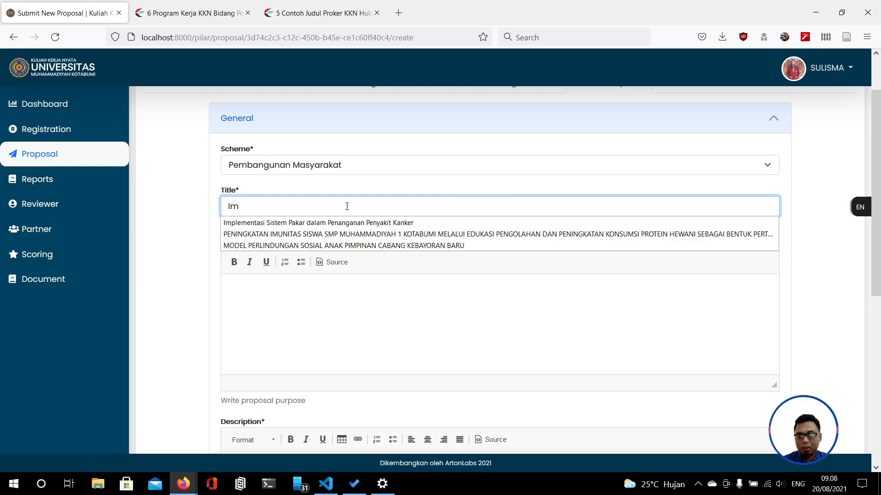
key("BackSpace")
key("BackSpace")
left_click(827, 185)
Step: Expand the Partner and Product section of the new proposal form
scroll(795, 229, "down", 5)
scroll(797, 237, "down", 2)
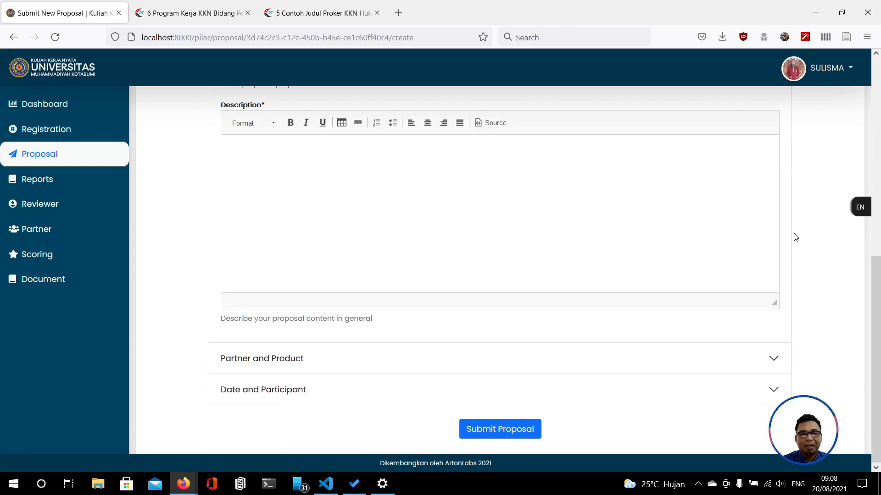
left_click(422, 362)
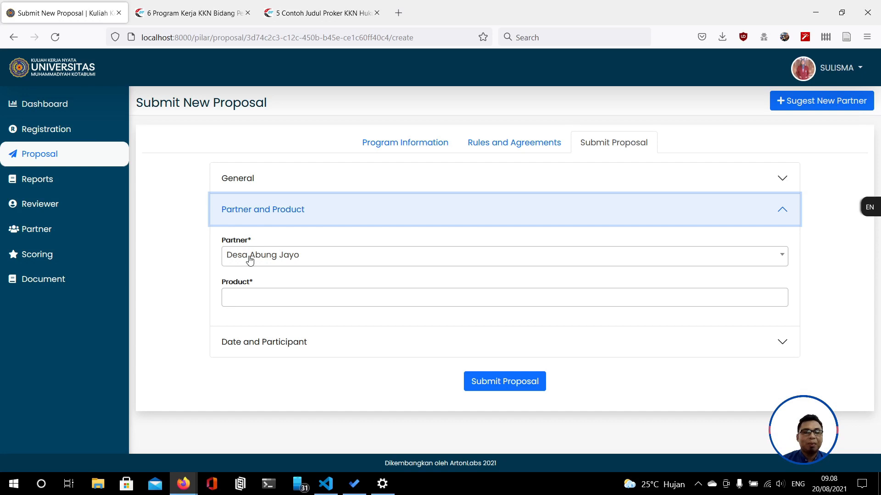
Step: Check the partner list and add News Content/Publication, Picture and Video as the new proposal's products
left_click(290, 262)
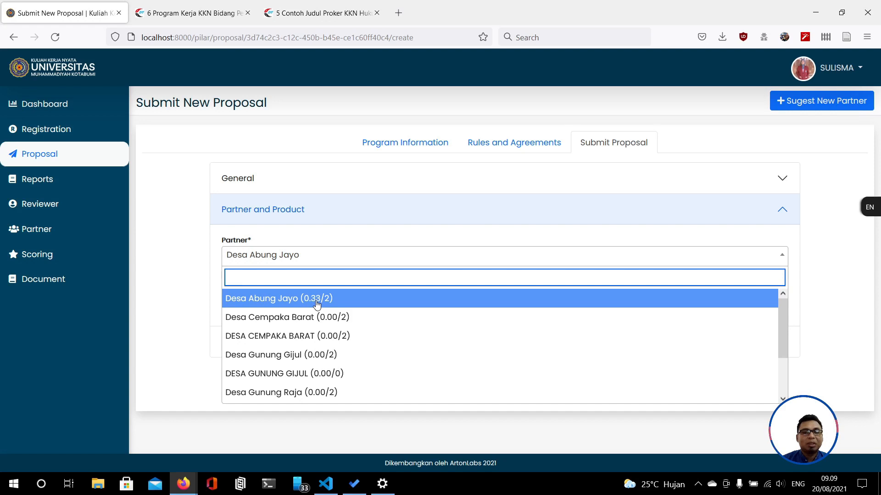
left_click(193, 272)
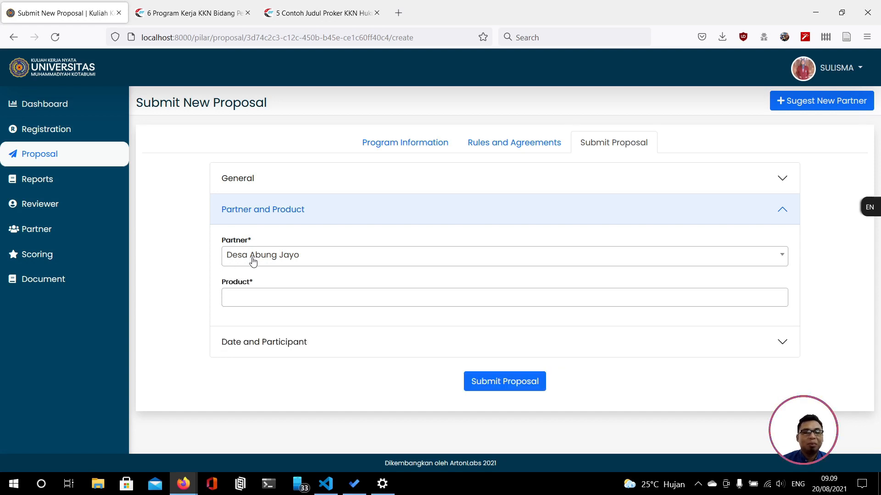
left_click(248, 292)
left_click(312, 324)
left_click(446, 302)
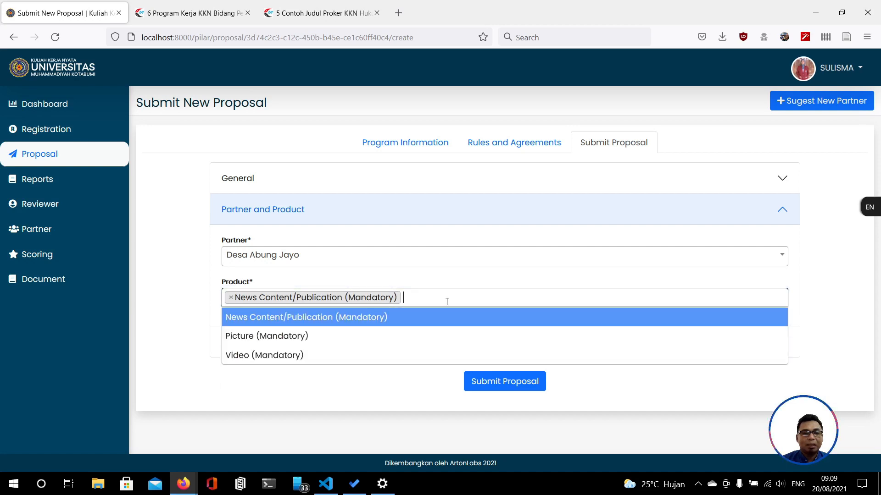
left_click(390, 336)
left_click(521, 298)
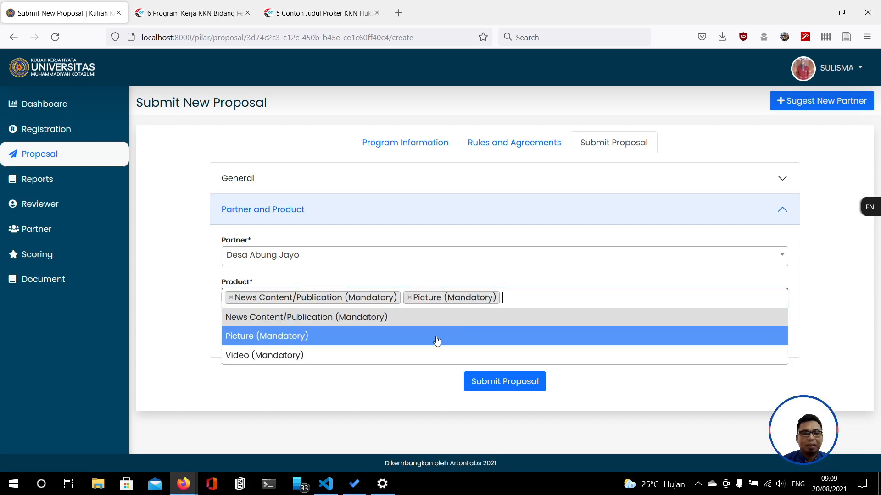
left_click(425, 355)
Step: Expand the Date and Participant section and examine the dates and the list of available participants
left_click(296, 342)
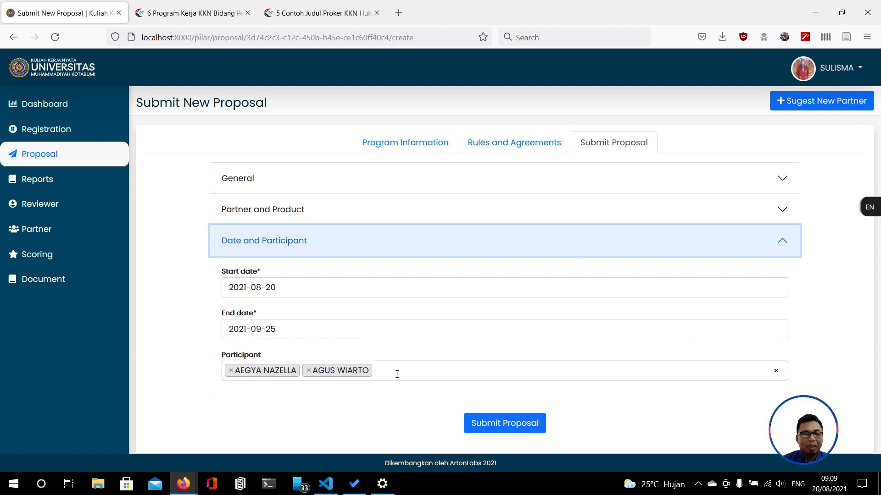
left_click(851, 354)
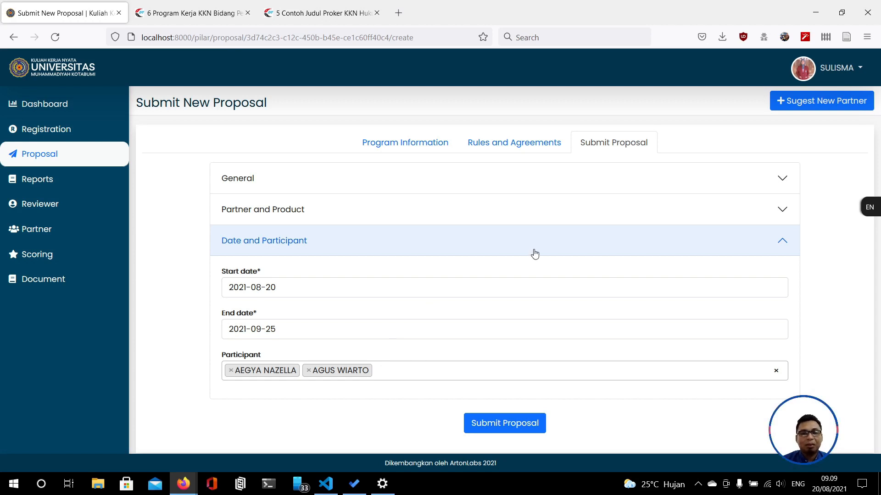
left_click(394, 369)
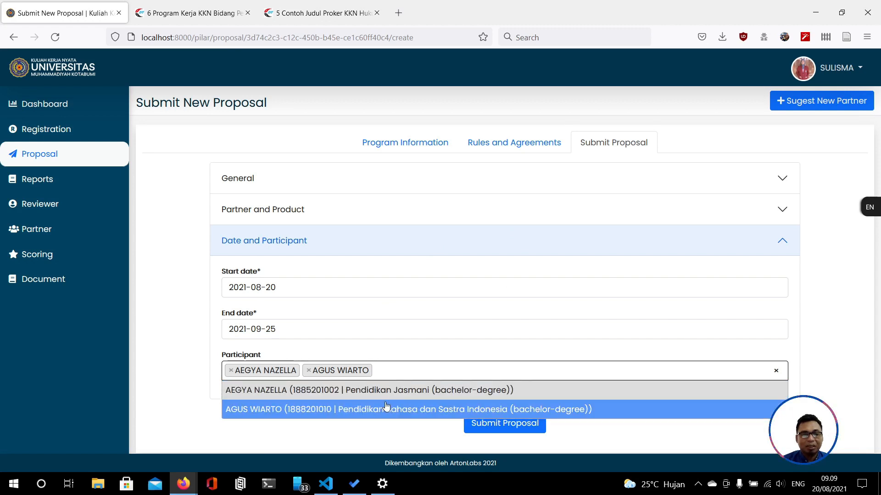
left_click(858, 301)
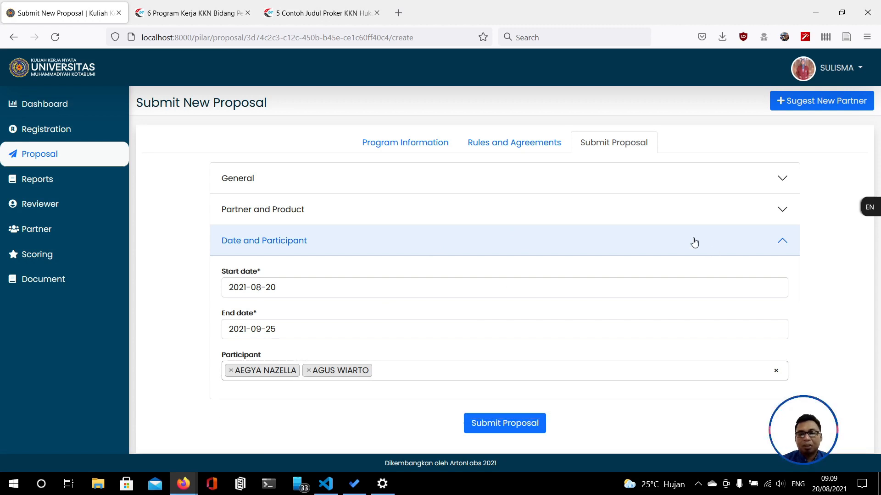
Step: Reopen the General section and set the scheme to Program Pengabdian Al Islam dan Kemuhammadiyahan
left_click(664, 182)
scroll(460, 324, "down", 4)
scroll(460, 324, "down", 4)
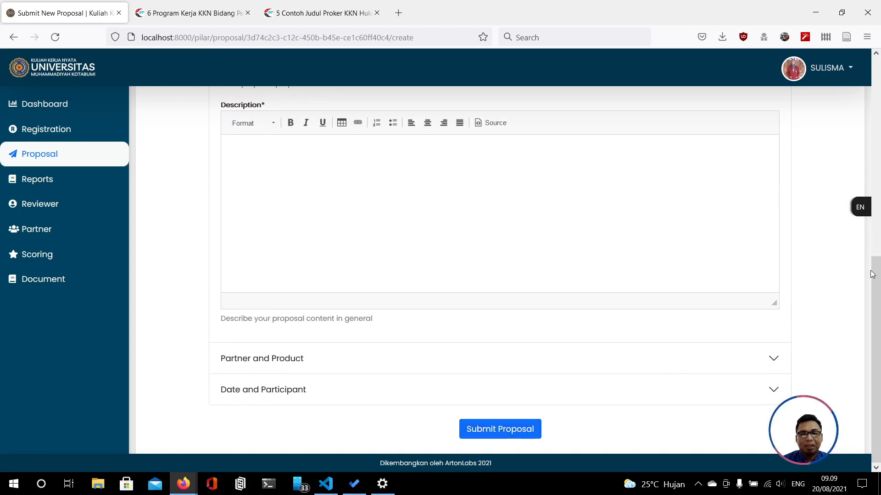
scroll(835, 277, "up", 6)
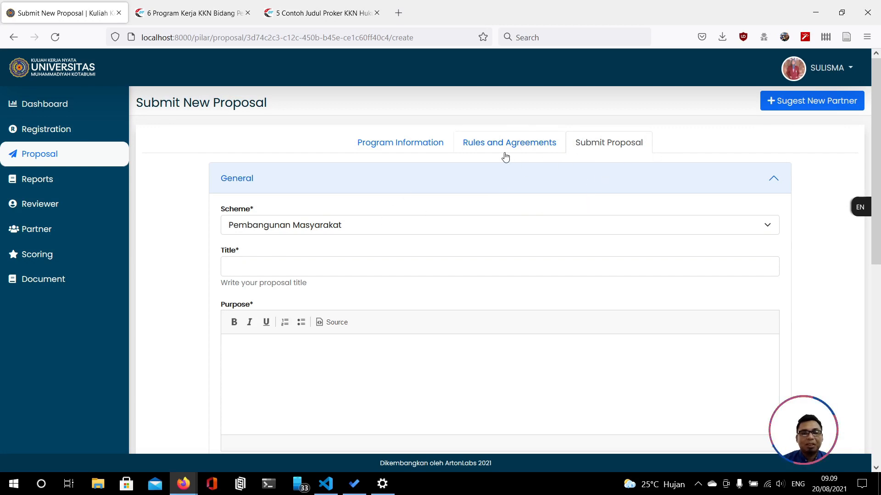
left_click(370, 231)
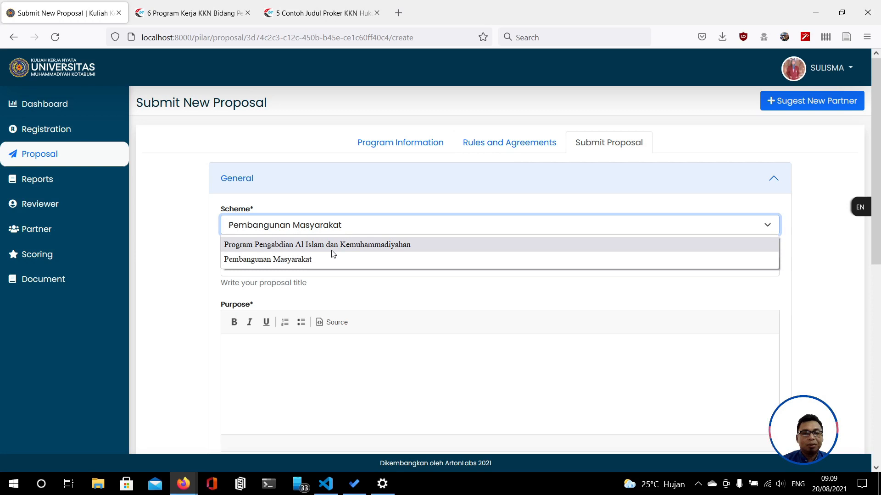
left_click(332, 251)
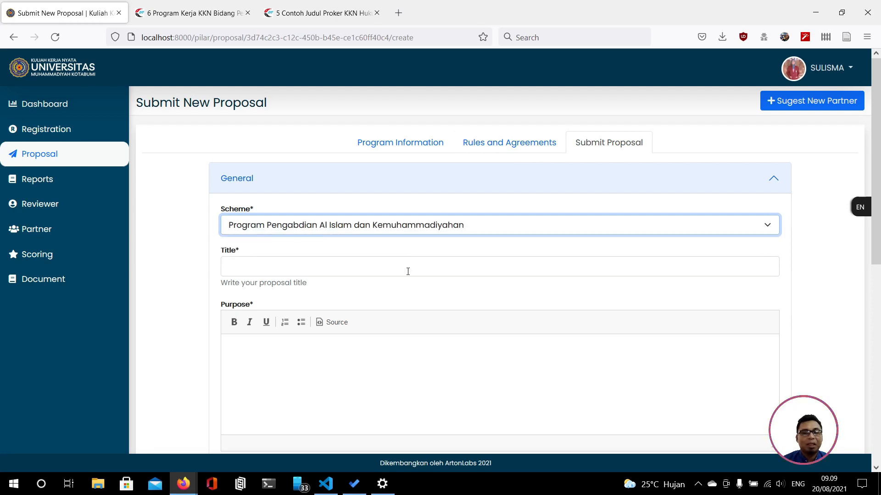
Step: Go through the Title, Purpose and Description fields of the General section without filling them in
scroll(321, 248, "down", 2)
left_click(269, 209)
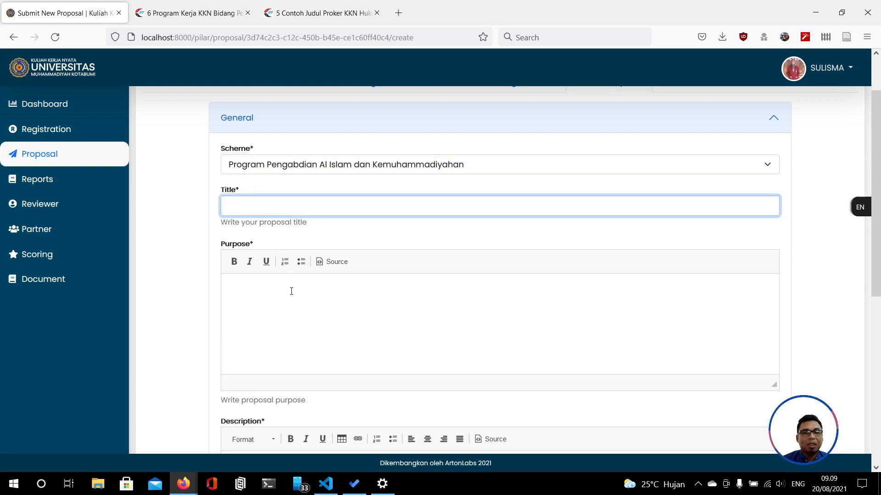
left_click(270, 308)
scroll(320, 326, "down", 5)
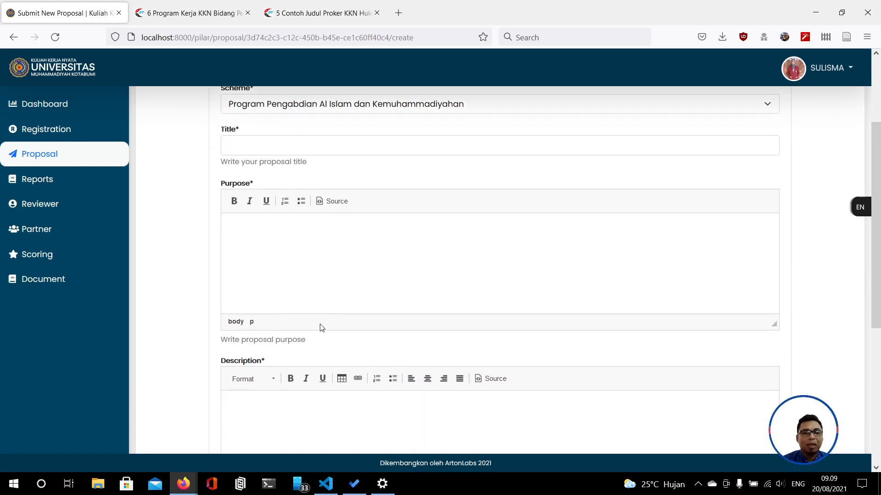
left_click(287, 275)
scroll(356, 349, "down", 2)
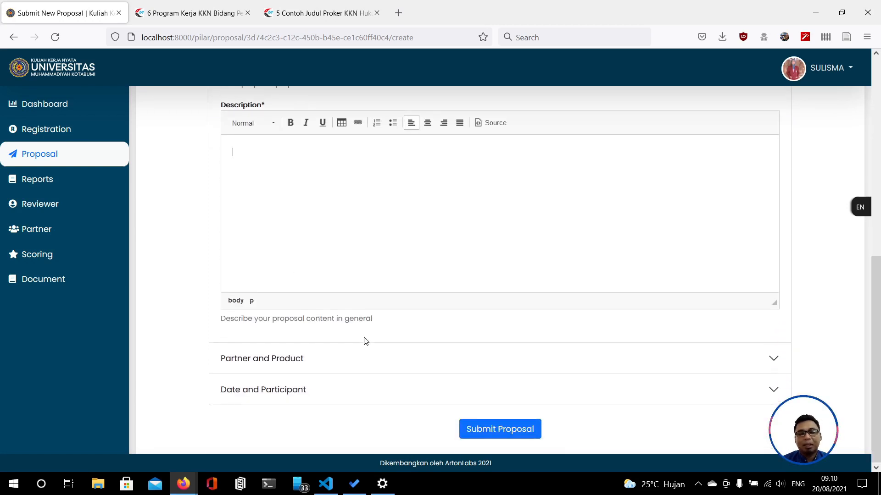
Step: Return to the active proposals list and review the submitted proposal's navigation options, including Partner Letter
left_click(68, 156)
left_click(458, 159)
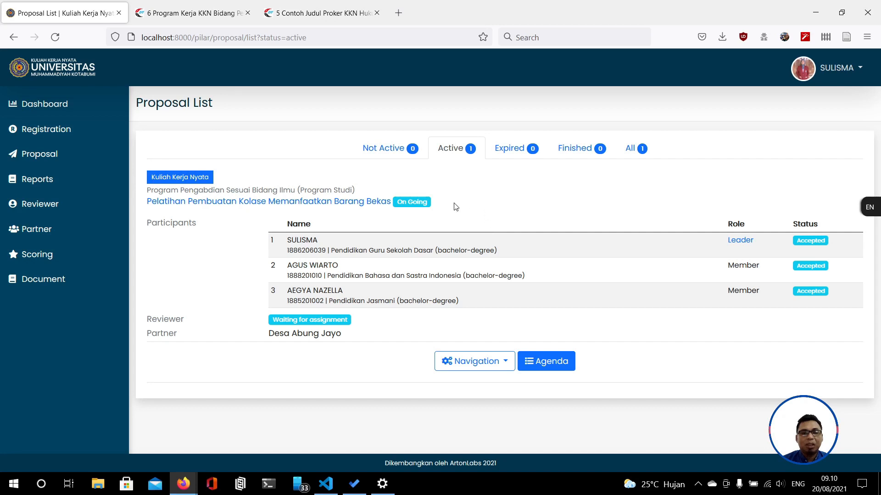
left_click(505, 370)
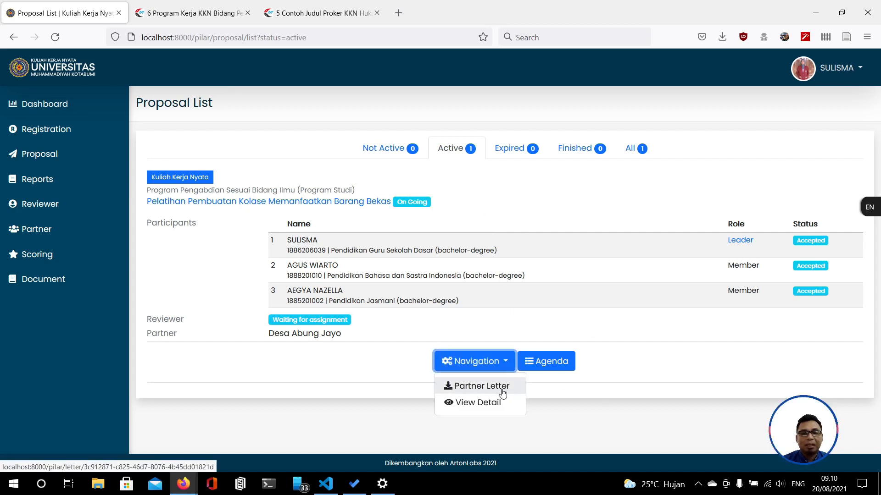
left_click(668, 366)
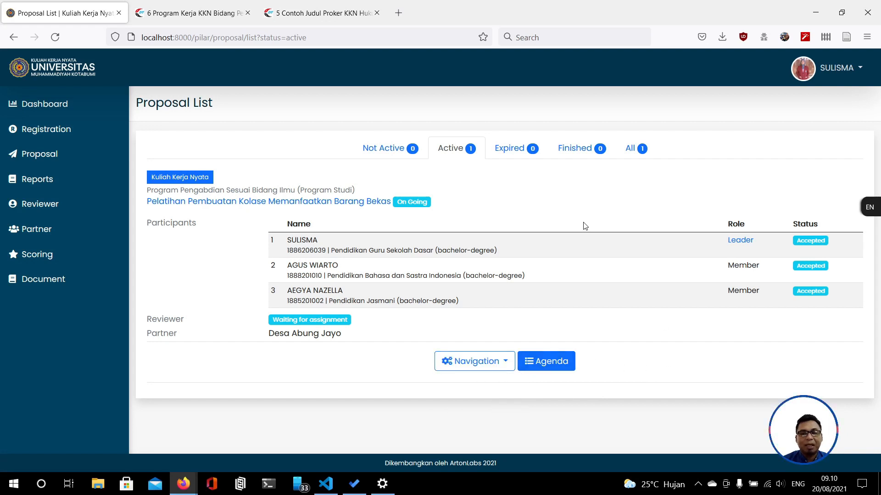